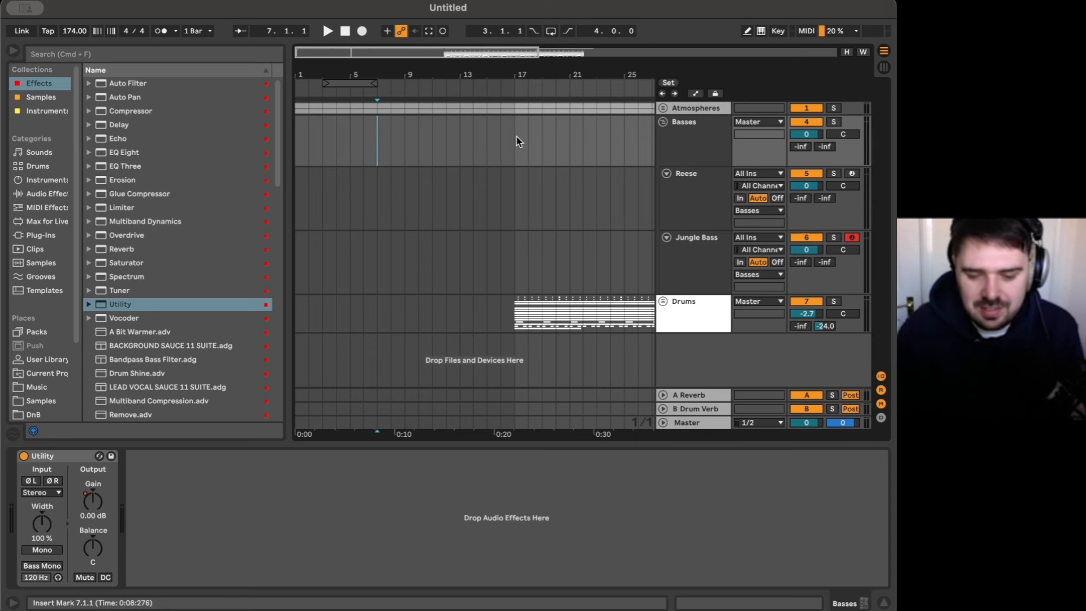
- Highlight bars 17 to 29 across the Reese and Jungle Bass tracks and set the insert marker at bar 17 on Reese
{"action": "scroll", "coordinate": [529, 194], "scroll_direction": "right", "scroll_amount": 1}
{"action": "key", "text": "minus"}
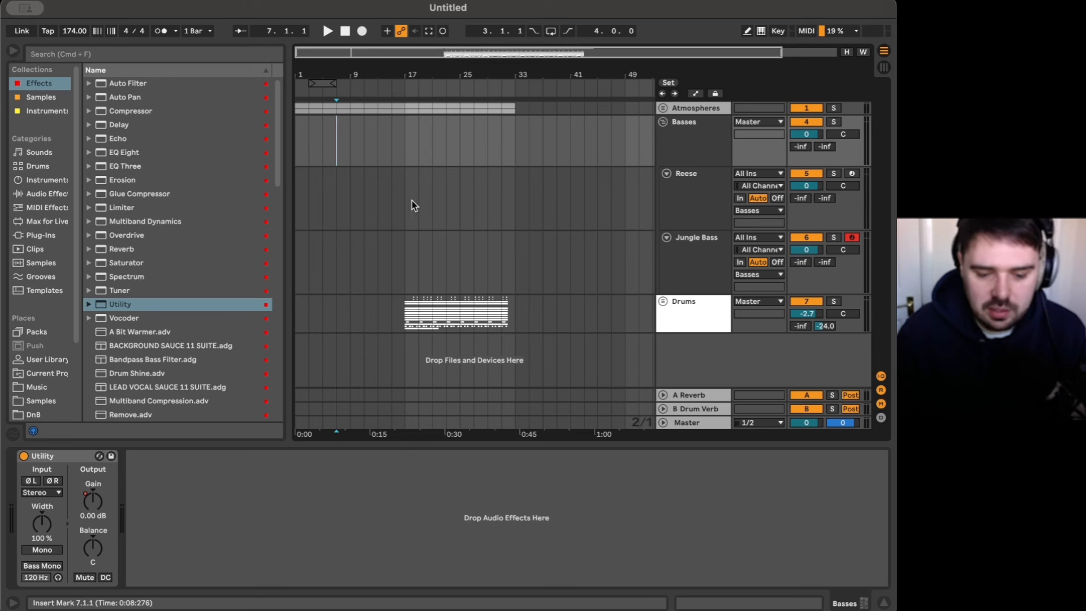
{"action": "left_click_drag", "start_coordinate": [411, 200], "coordinate": [488, 256]}
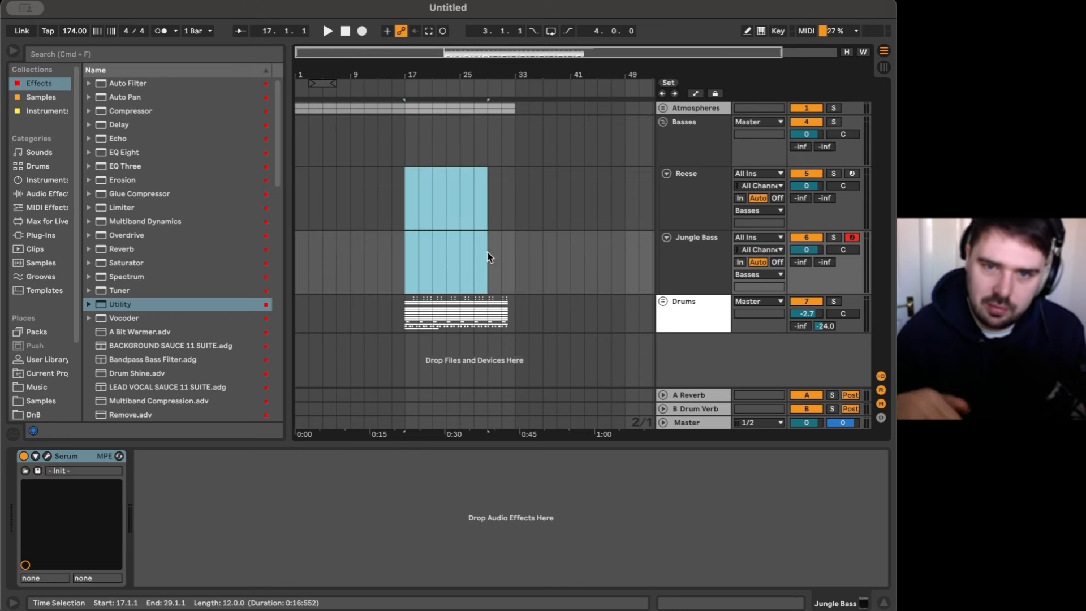
{"action": "left_click", "coordinate": [405, 203]}
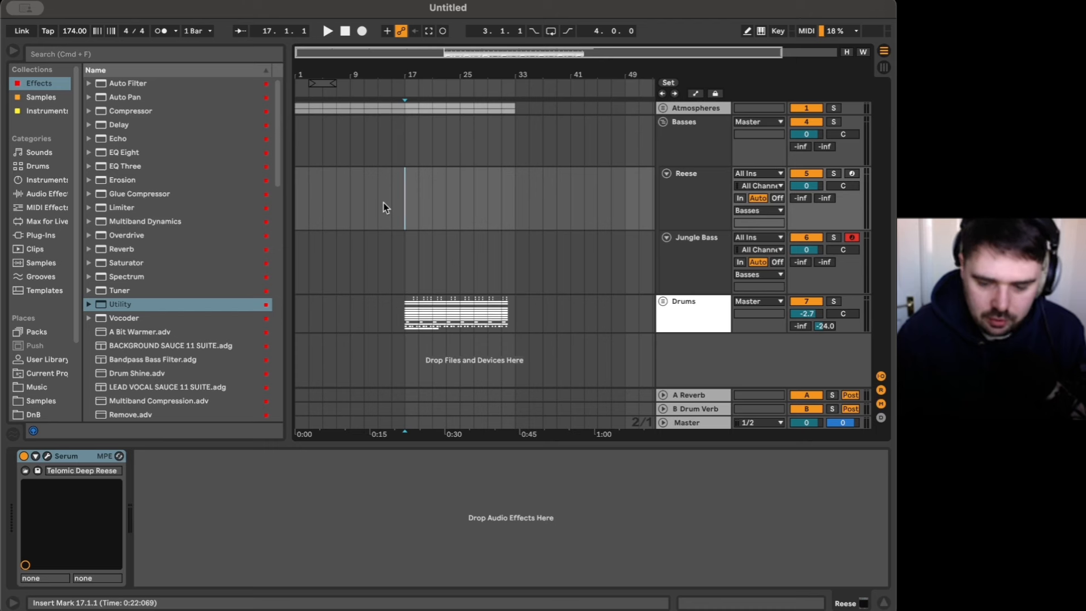
- Listen to the Atmospheres track around bar 17 and the Drums track from bar 17, soloing each during playback
{"action": "left_click", "coordinate": [678, 111]}
{"action": "left_click", "coordinate": [391, 109]}
{"action": "key", "text": "space"}
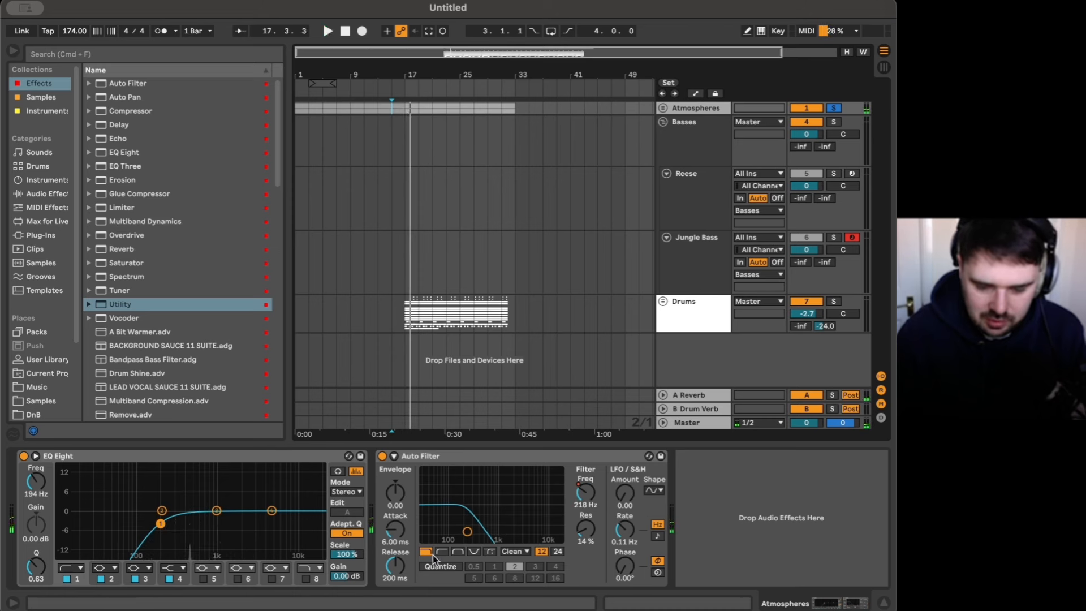
{"action": "left_click", "coordinate": [403, 316]}
{"action": "key", "text": "space"}
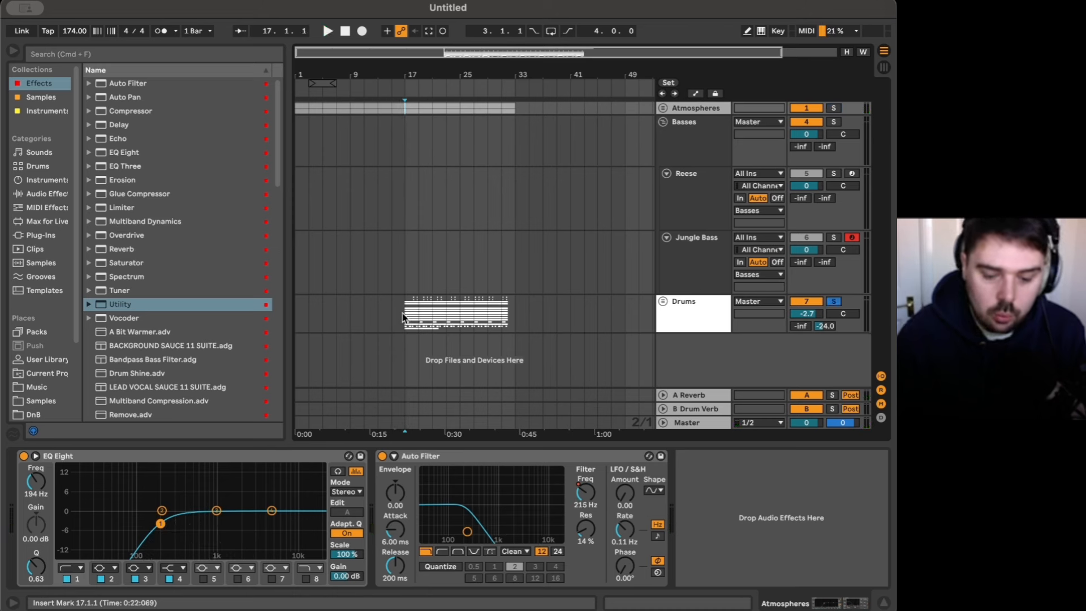
{"action": "left_click", "coordinate": [403, 317]}
{"action": "key", "text": "space"}
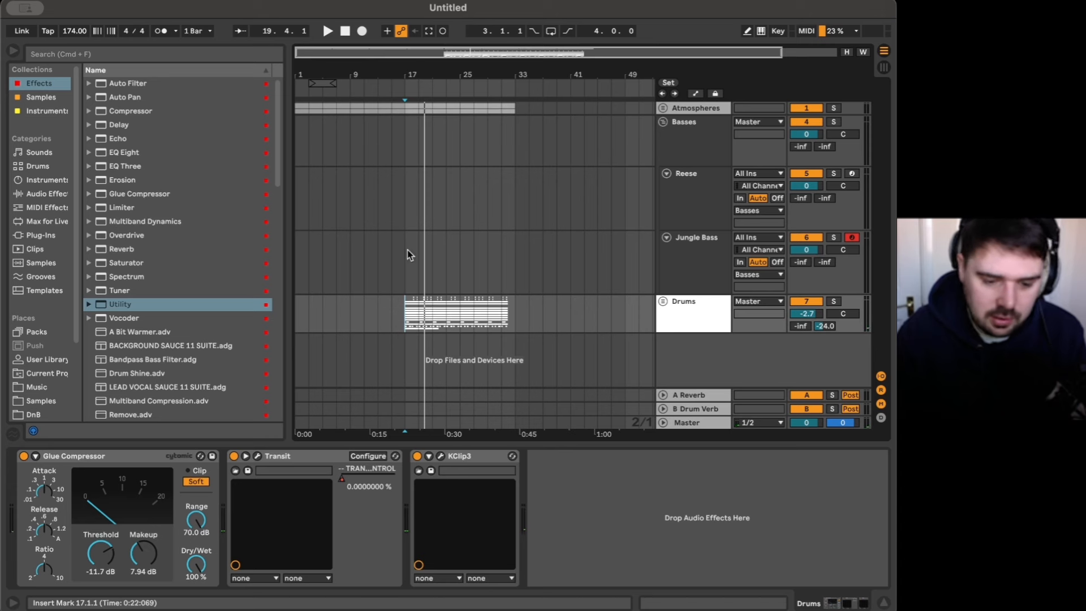
- Check the Serum instruments on the Reese and Jungle Bass tracks and fold the Jungle Bass track
{"action": "left_click", "coordinate": [687, 182]}
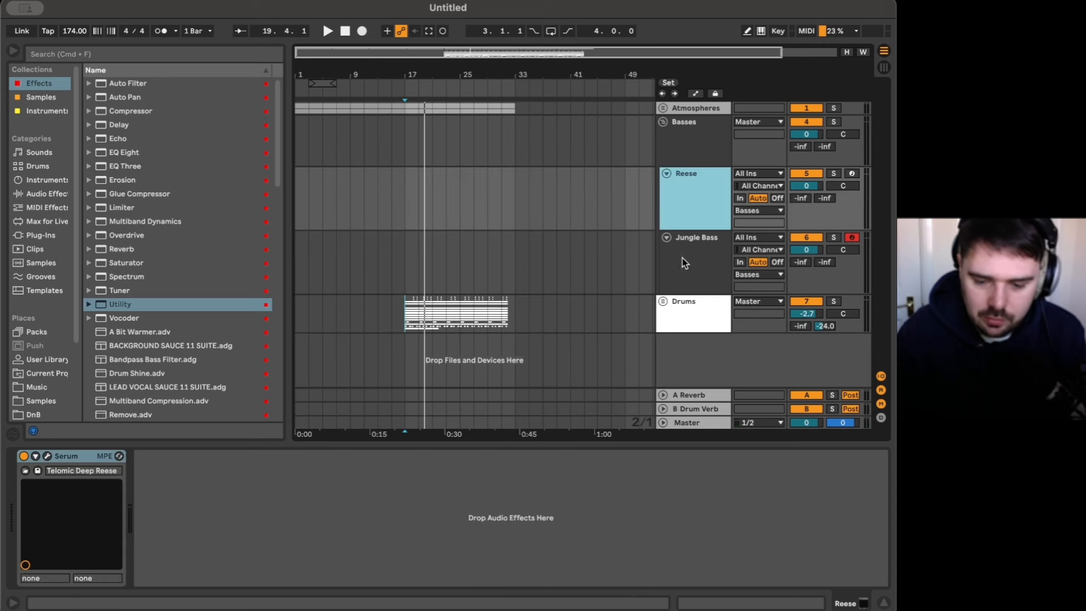
{"action": "left_click", "coordinate": [683, 259]}
{"action": "left_click", "coordinate": [689, 224]}
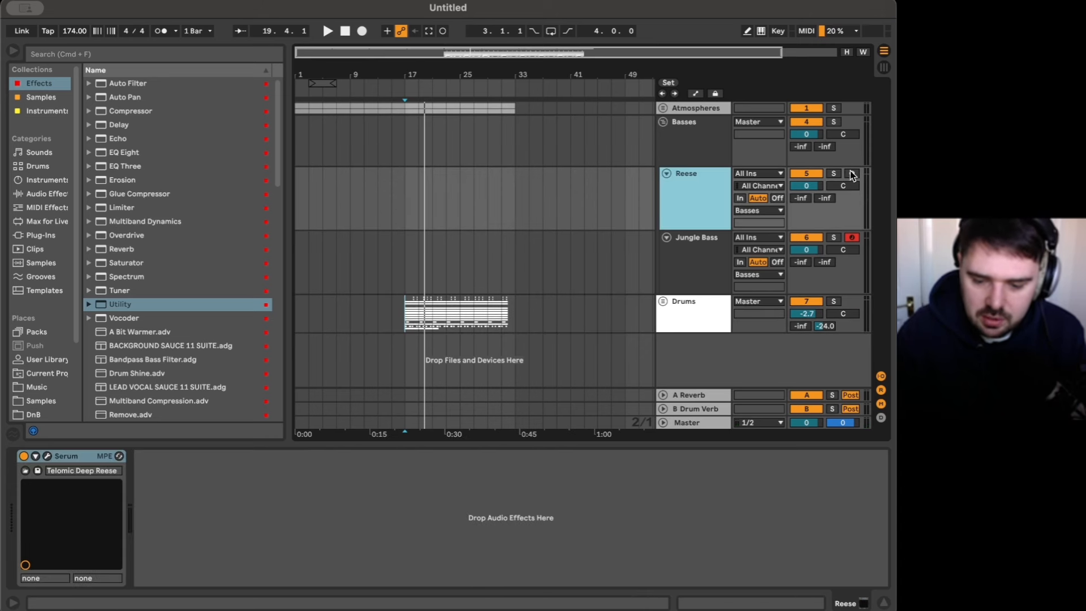
{"action": "left_click", "coordinate": [666, 237]}
{"action": "left_click", "coordinate": [705, 240]}
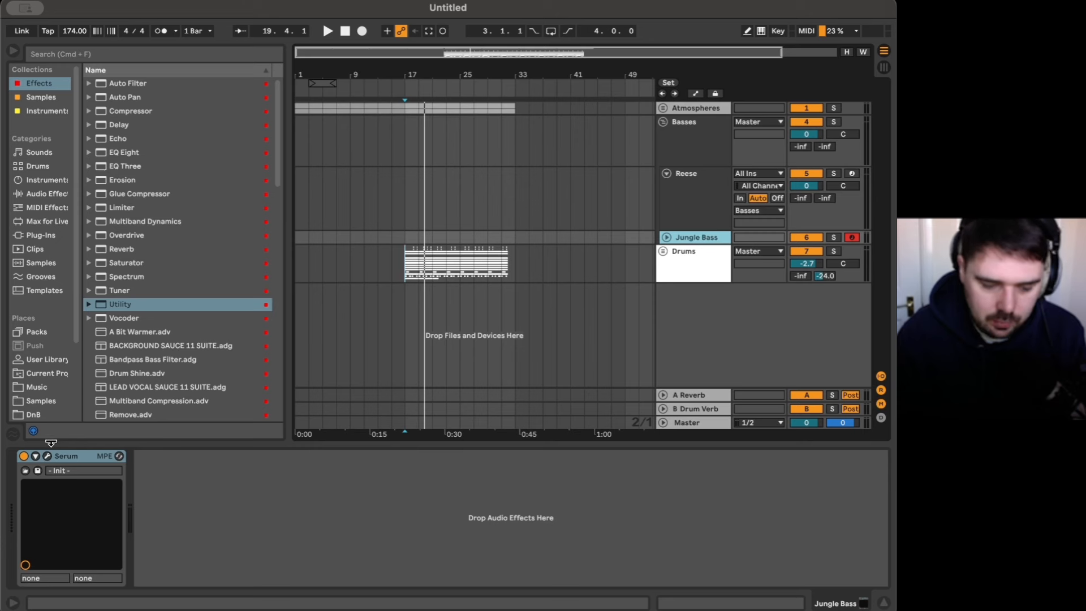
- Insert an empty MIDI clip on the Reese track from bar 17 to bar 33 and set its note grid to 1/2
{"action": "left_click", "coordinate": [523, 218]}
{"action": "left_click_drag", "start_coordinate": [410, 207], "coordinate": [496, 207]}
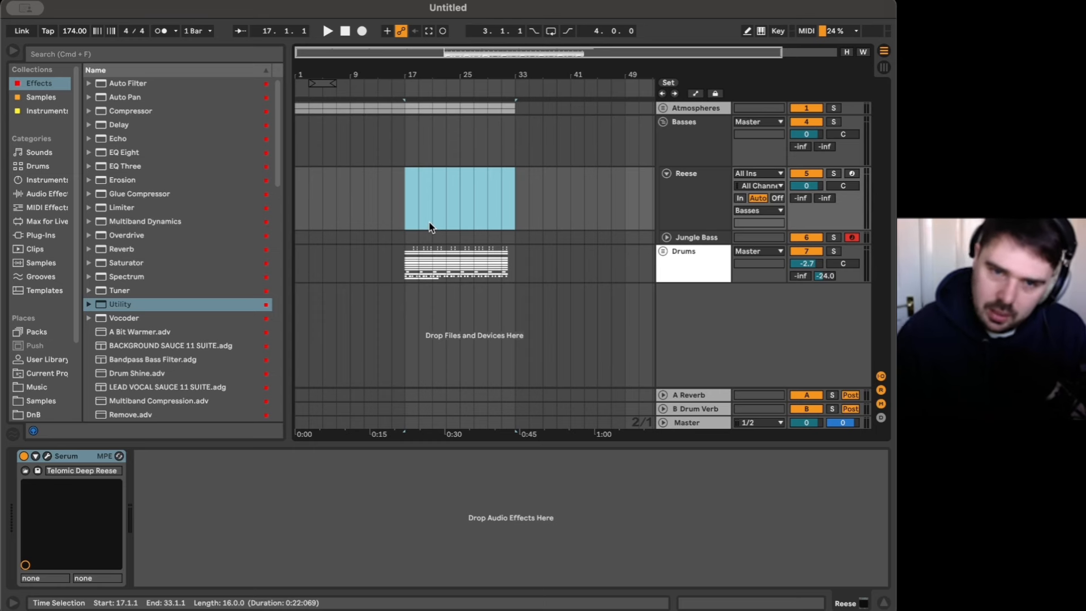
{"action": "left_click_drag", "start_coordinate": [398, 207], "coordinate": [498, 202]}
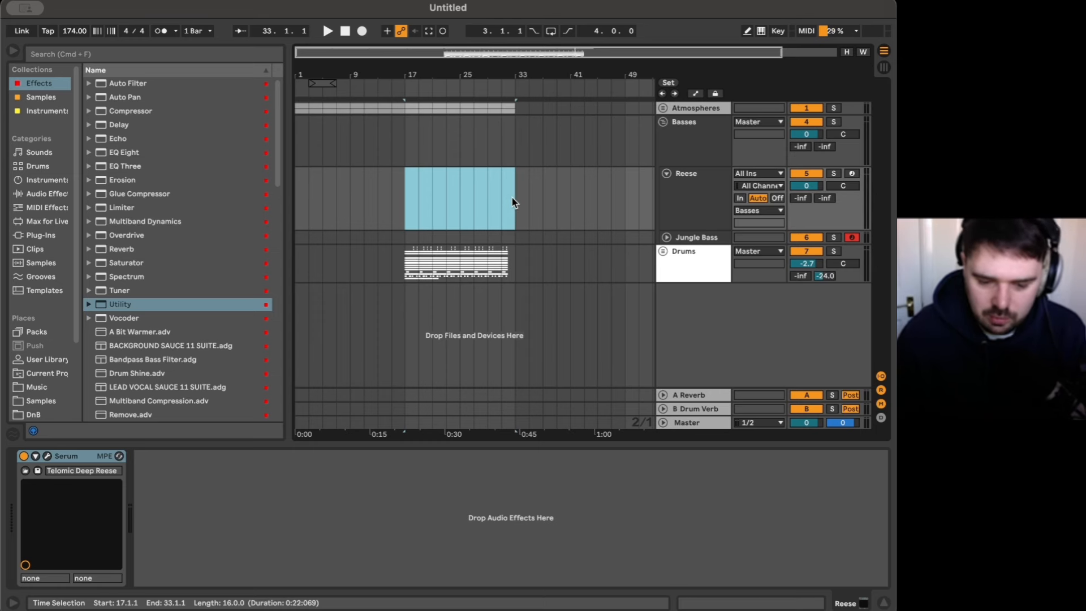
{"action": "key", "text": "super+shift+m"}
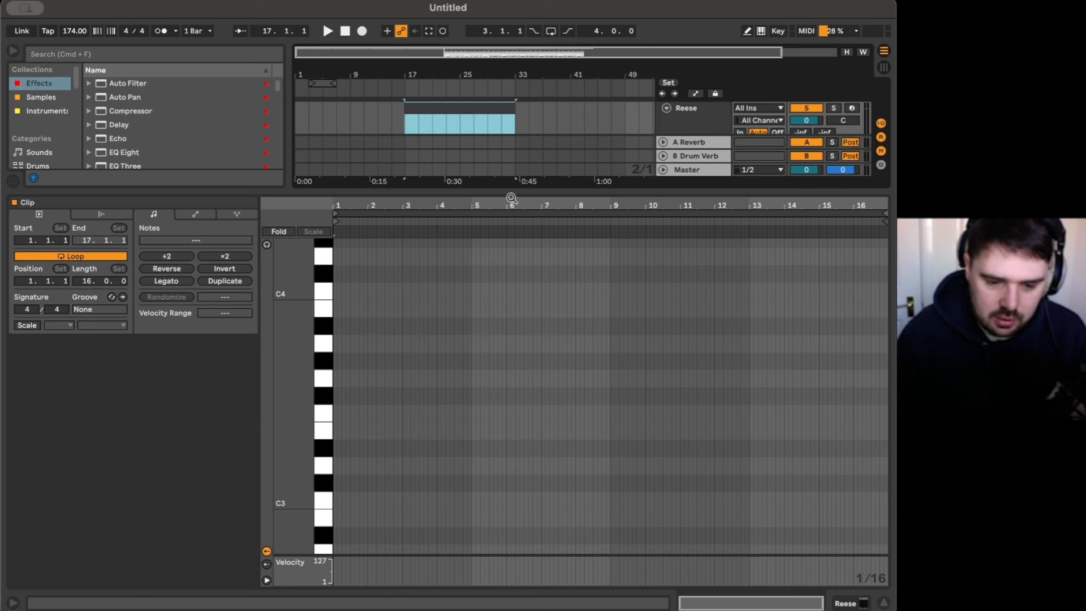
{"action": "right_click", "coordinate": [443, 356]}
{"action": "left_click", "coordinate": [483, 503]}
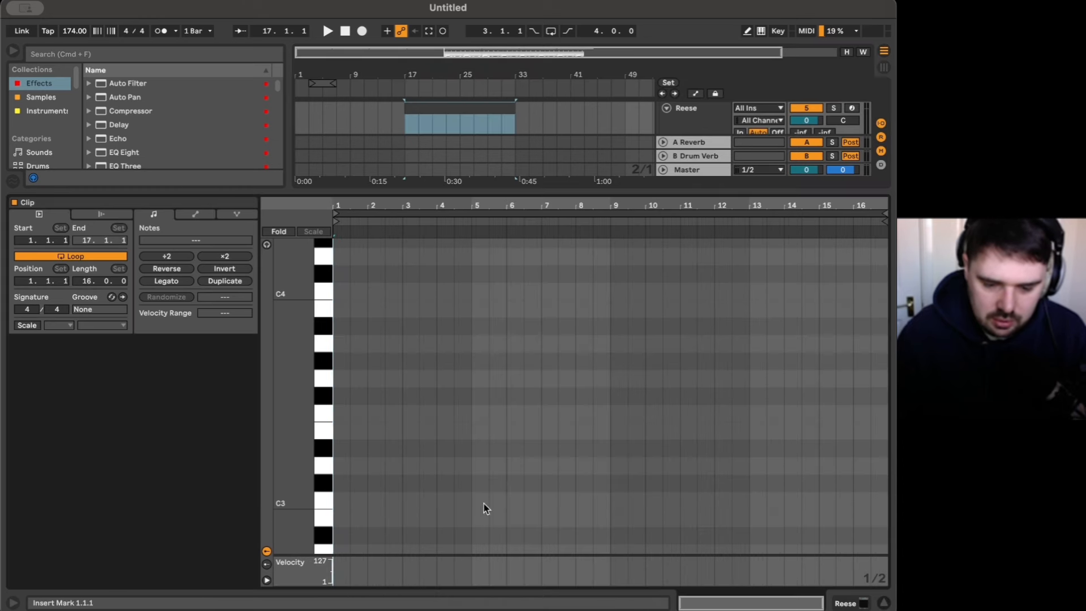
- Split the Reese clip at bar 25, delete the second half, and open the remaining 8-bar clip
{"action": "left_click", "coordinate": [459, 120]}
{"action": "key", "text": "super+e"}
{"action": "left_click", "coordinate": [439, 111]}
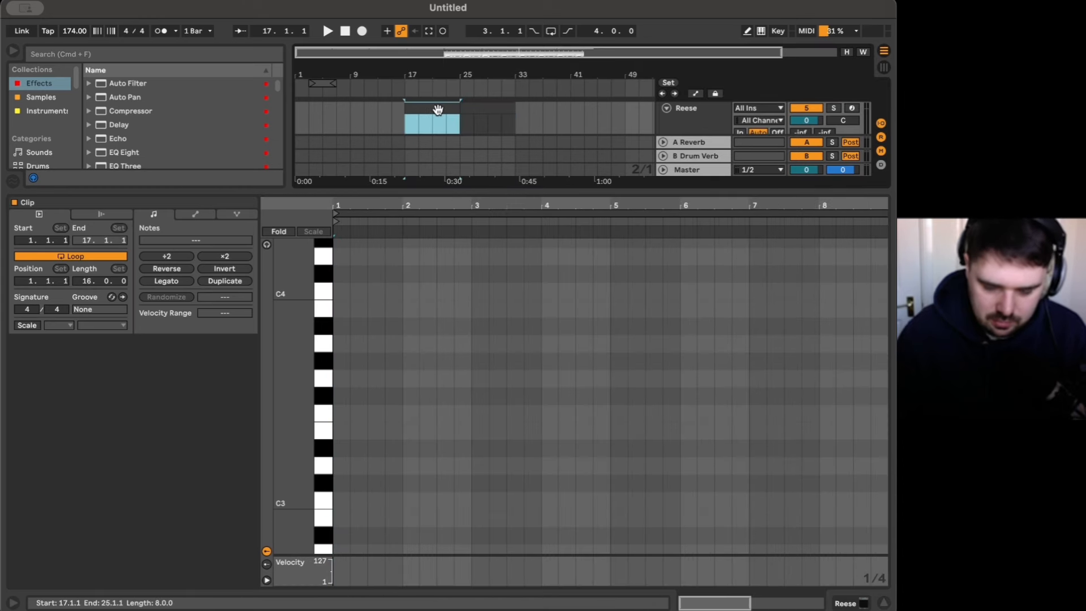
{"action": "left_click", "coordinate": [485, 106]}
{"action": "key", "text": "Delete"}
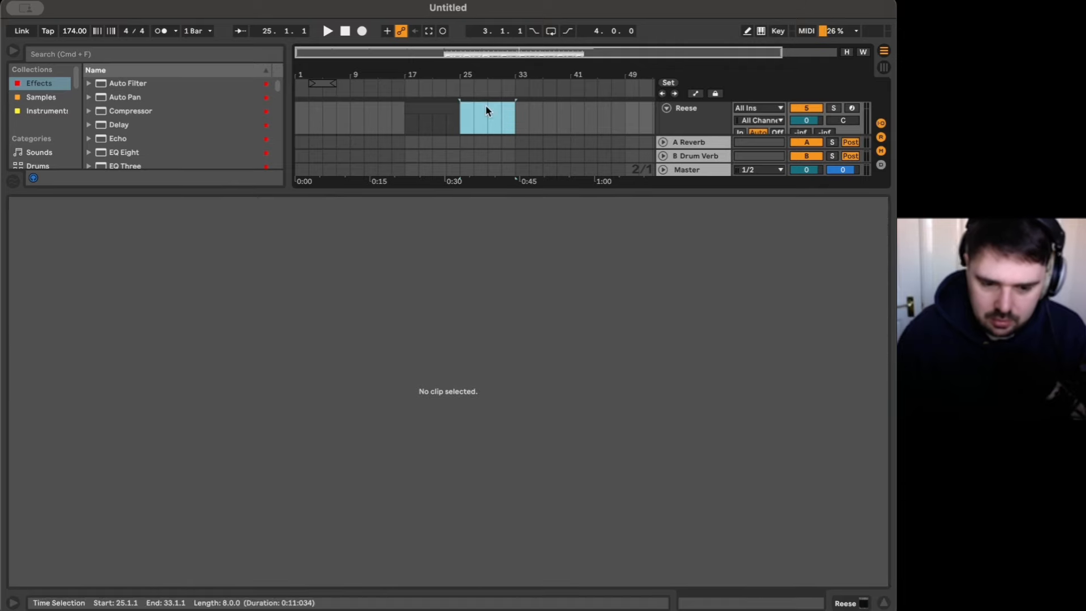
{"action": "left_click", "coordinate": [441, 106]}
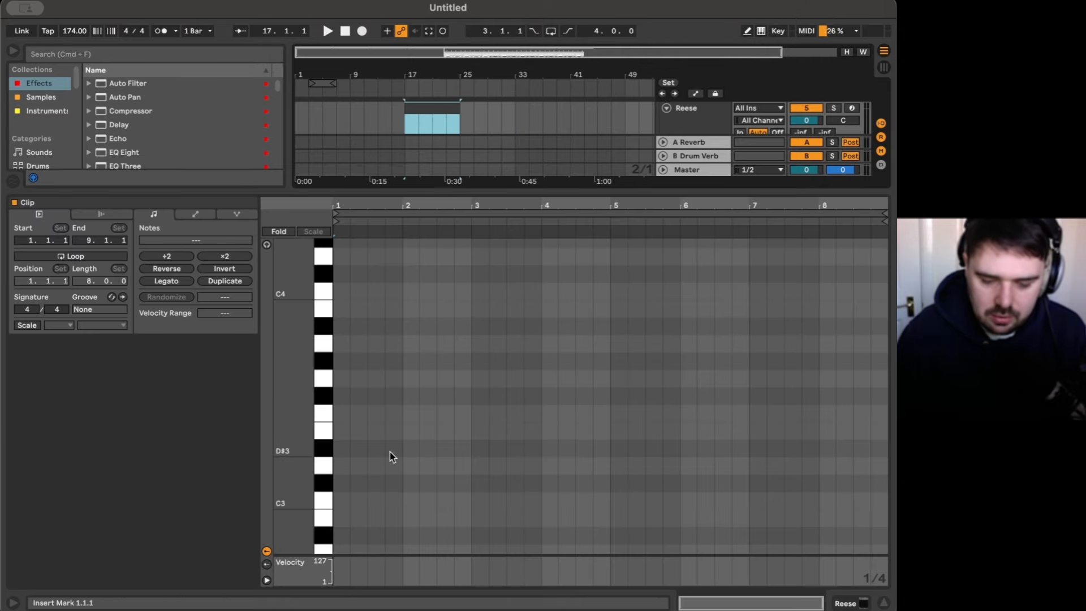
- Enable note preview in the Reese clip's piano roll and audition the D#3 and D#2 keys
{"action": "left_click", "coordinate": [371, 392]}
{"action": "left_click", "coordinate": [361, 419]}
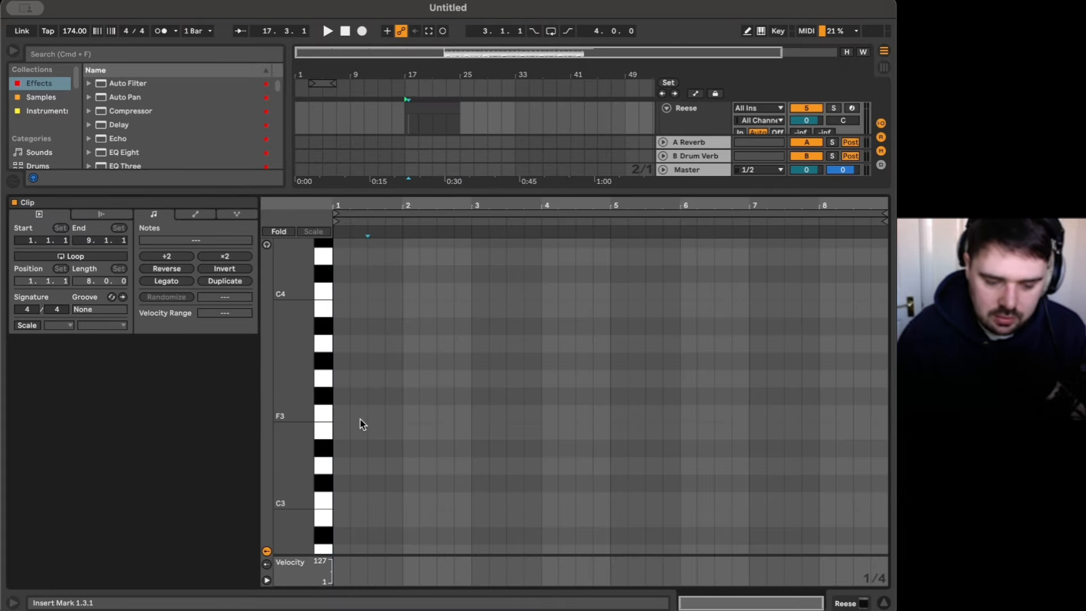
{"action": "key", "text": "b"}
{"action": "key", "text": "b"}
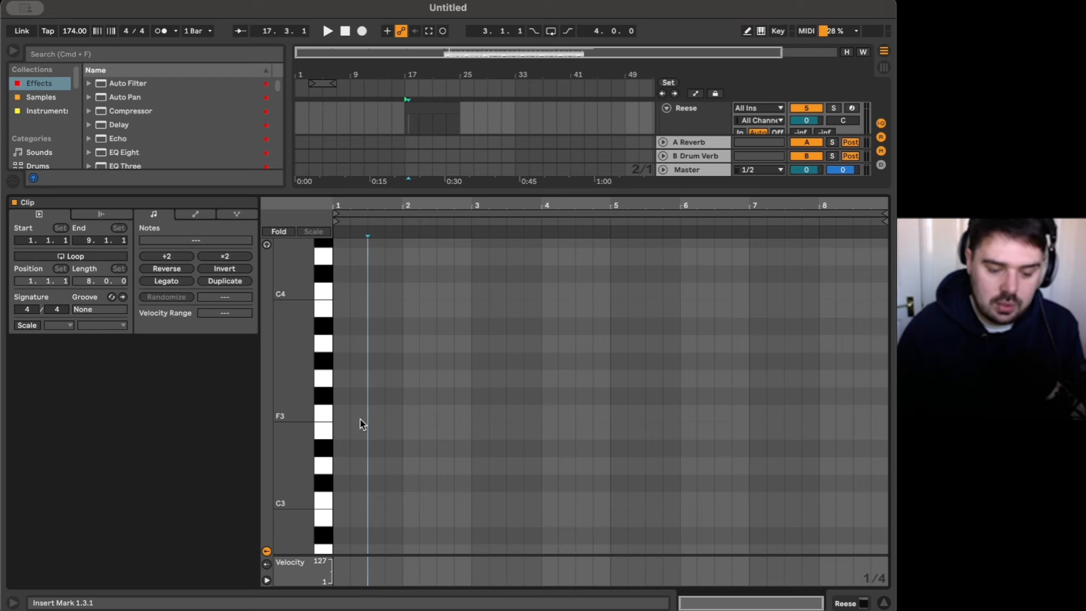
{"action": "left_click", "coordinate": [266, 246]}
{"action": "left_click", "coordinate": [321, 449]}
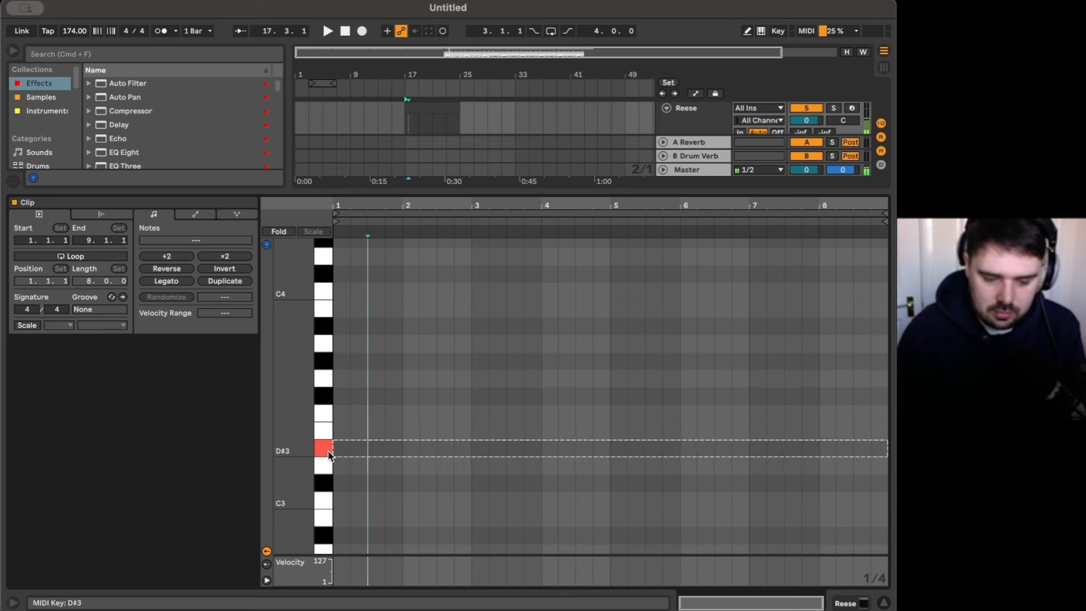
{"action": "scroll", "coordinate": [327, 455], "scroll_direction": "down", "scroll_amount": 3}
{"action": "scroll", "coordinate": [327, 454], "scroll_direction": "down", "scroll_amount": 5}
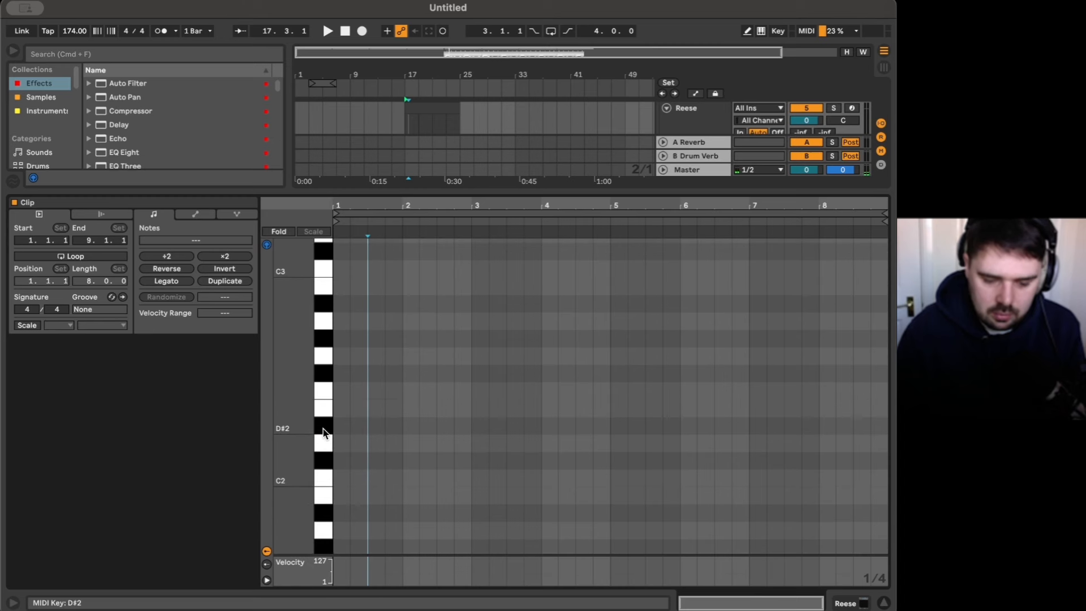
{"action": "left_click", "coordinate": [321, 427]}
{"action": "left_click", "coordinate": [323, 427]}
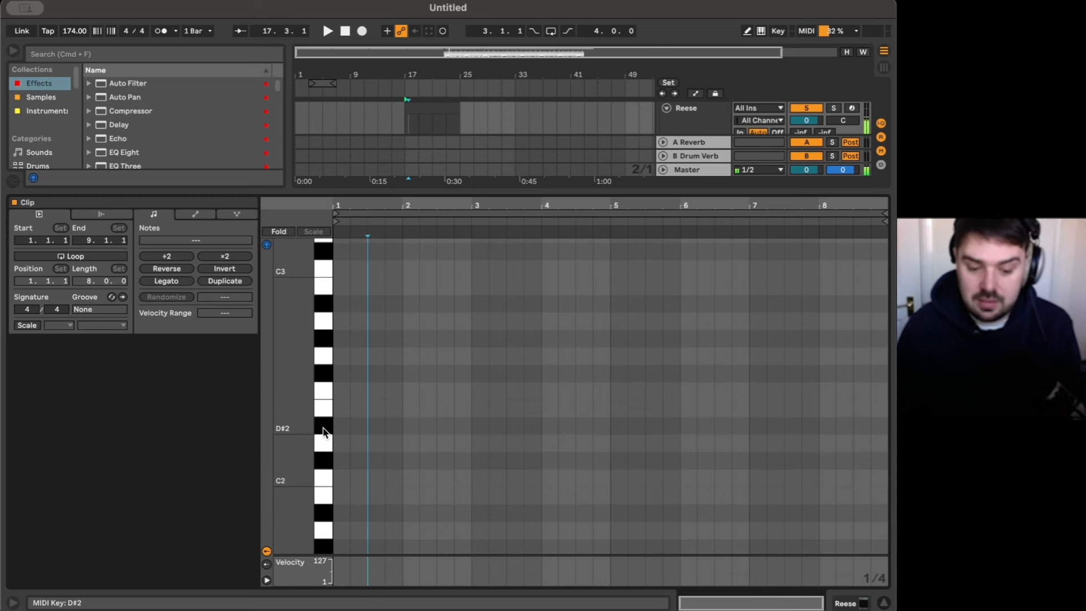
- Draw a D#2 note at the start of the Reese clip, extend it to two bars, and play it back
{"action": "key", "text": "b"}
{"action": "key", "text": "b"}
{"action": "key", "text": "b"}
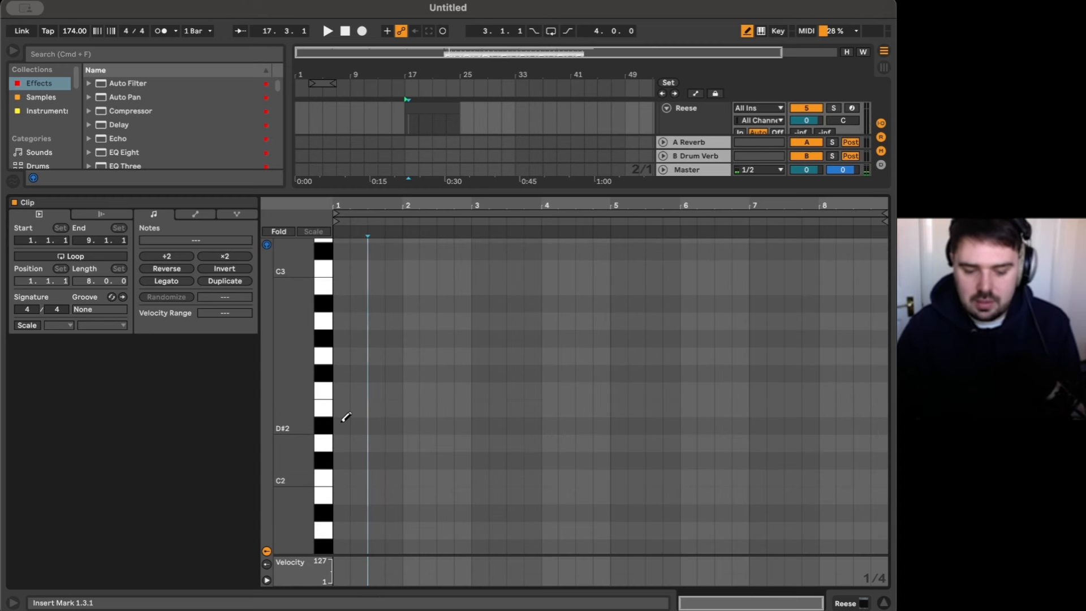
{"action": "left_click", "coordinate": [341, 423]}
{"action": "key", "text": "b"}
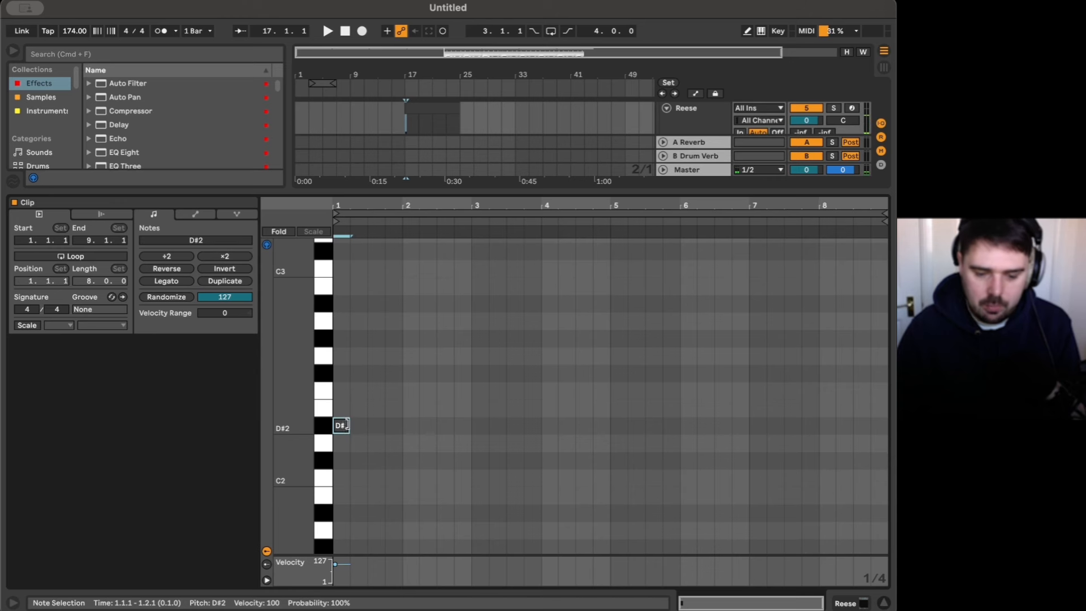
{"action": "left_click_drag", "start_coordinate": [347, 424], "coordinate": [470, 424]}
{"action": "key", "text": "space"}
{"action": "key", "text": "space"}
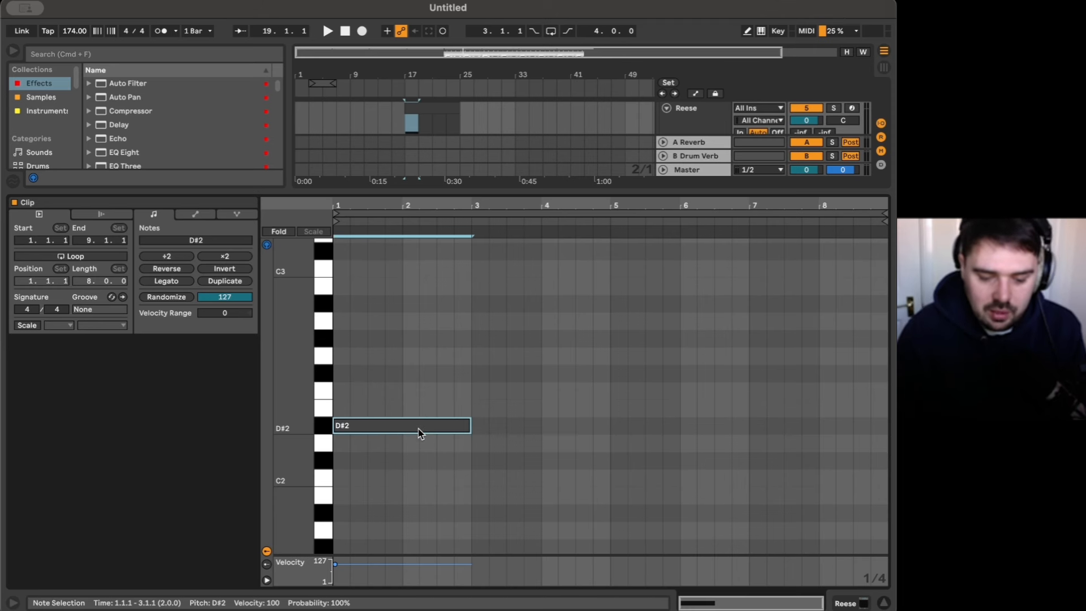
- Move the D#2 note to bar 7 of the clip and delete it
{"action": "left_click_drag", "start_coordinate": [377, 432], "coordinate": [800, 432]}
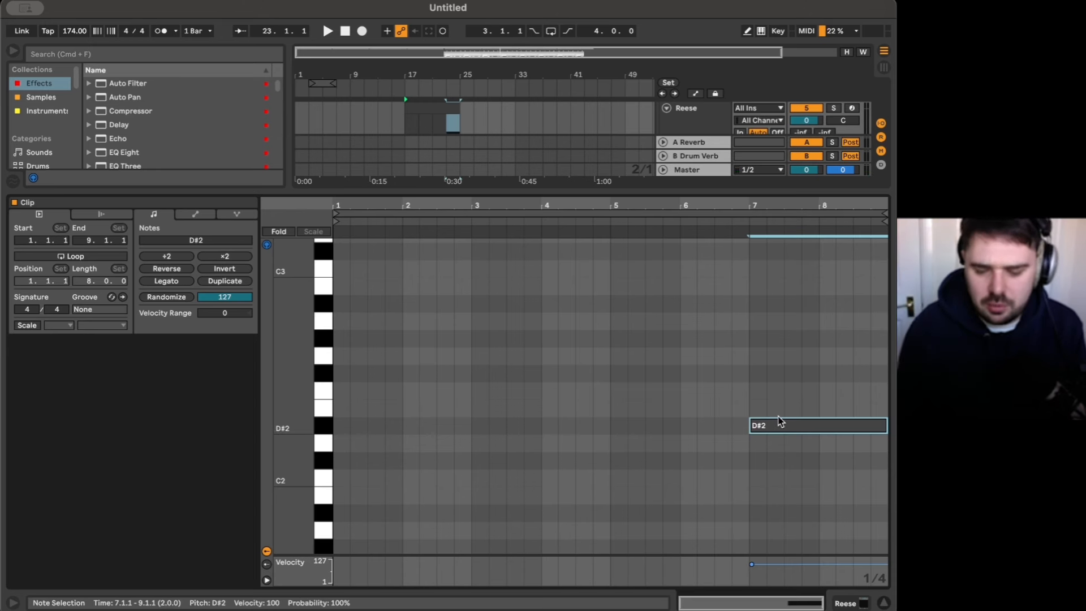
{"action": "key", "text": "Delete"}
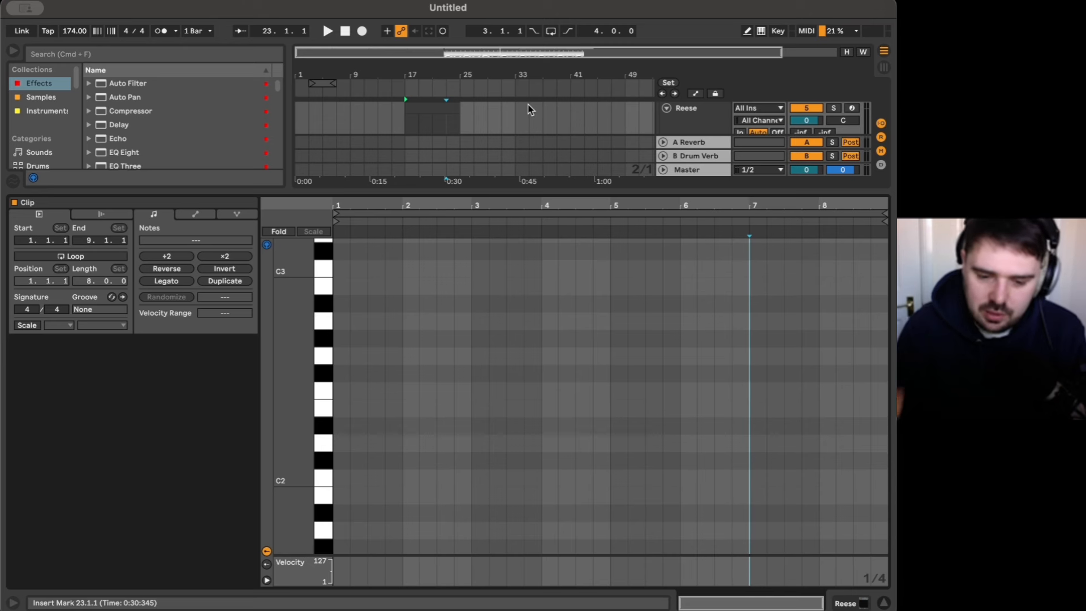
- Play the arrangement from bar 17 with the Atmospheres track selected to hear it against the empty bass clip
{"action": "left_click", "coordinate": [405, 123]}
{"action": "scroll", "coordinate": [650, 122], "scroll_direction": "up", "scroll_amount": 3}
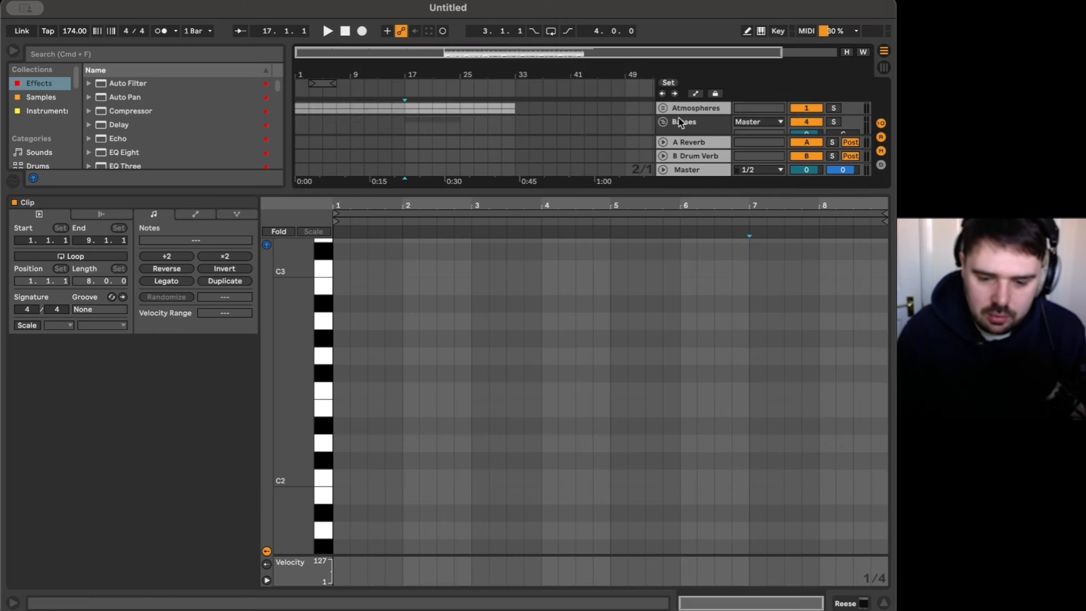
{"action": "left_click", "coordinate": [687, 107]}
{"action": "key", "text": "space"}
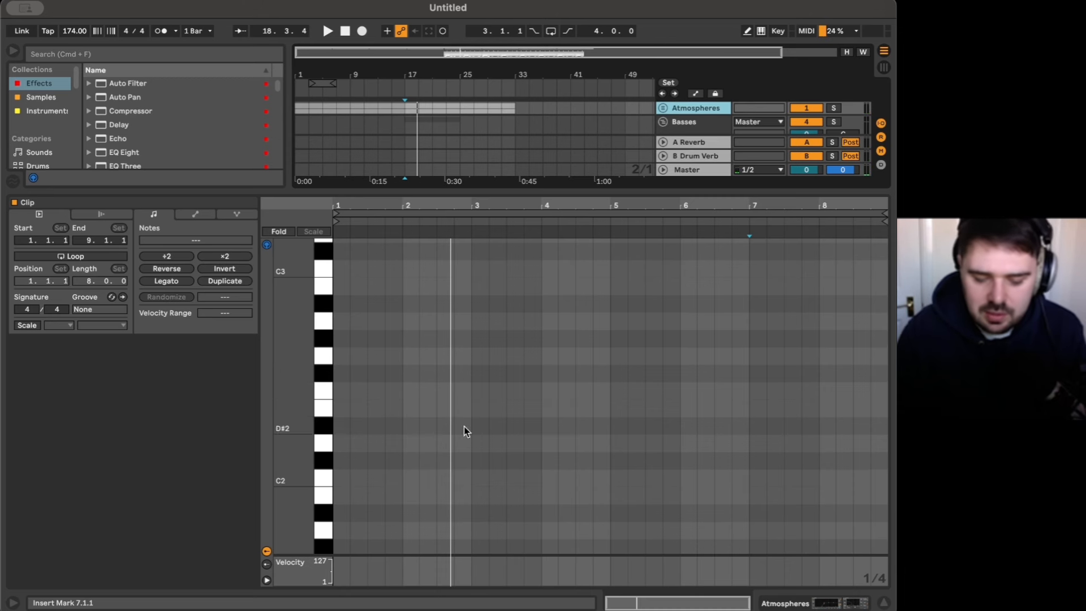
- Draw a B2 note at the start of the Reese clip, extend it to two bars, and play it back
{"action": "key", "text": "b"}
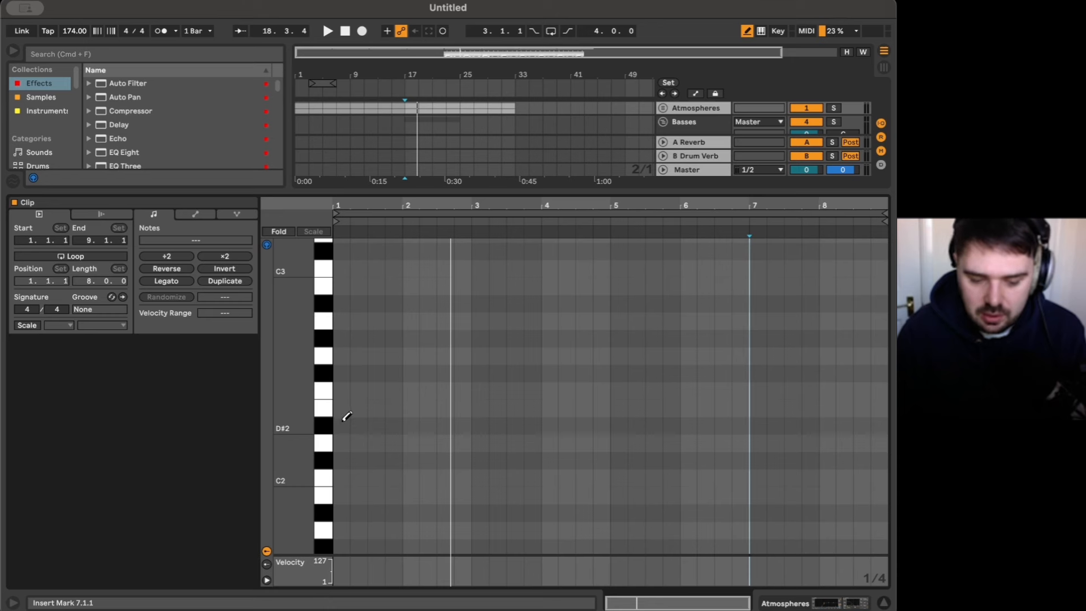
{"action": "left_click", "coordinate": [343, 285]}
{"action": "key", "text": "space"}
{"action": "key", "text": "b"}
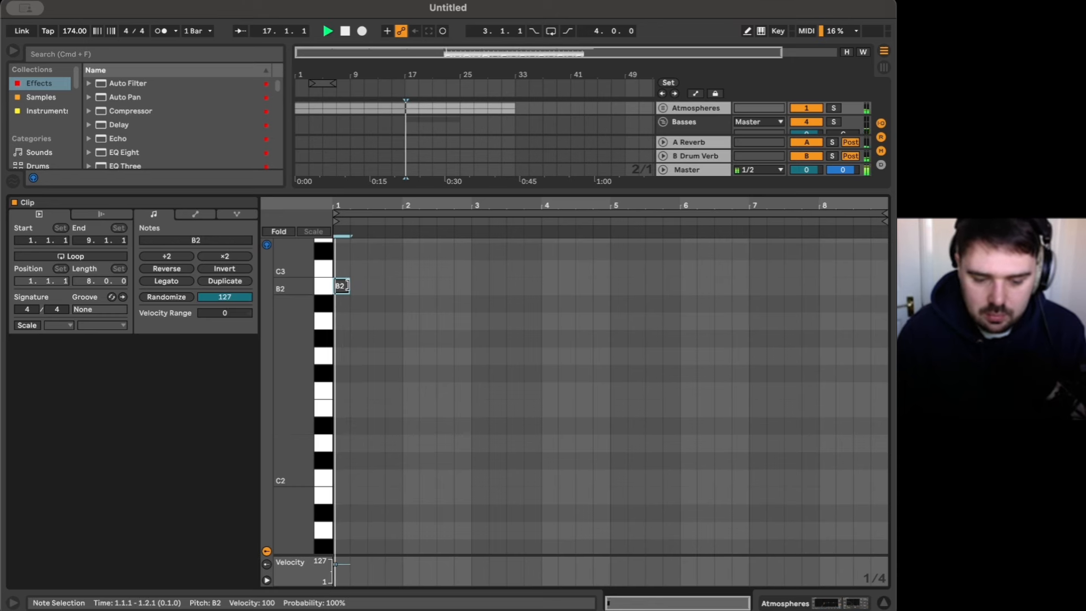
{"action": "left_click_drag", "start_coordinate": [346, 285], "coordinate": [464, 285]}
{"action": "key", "text": "space"}
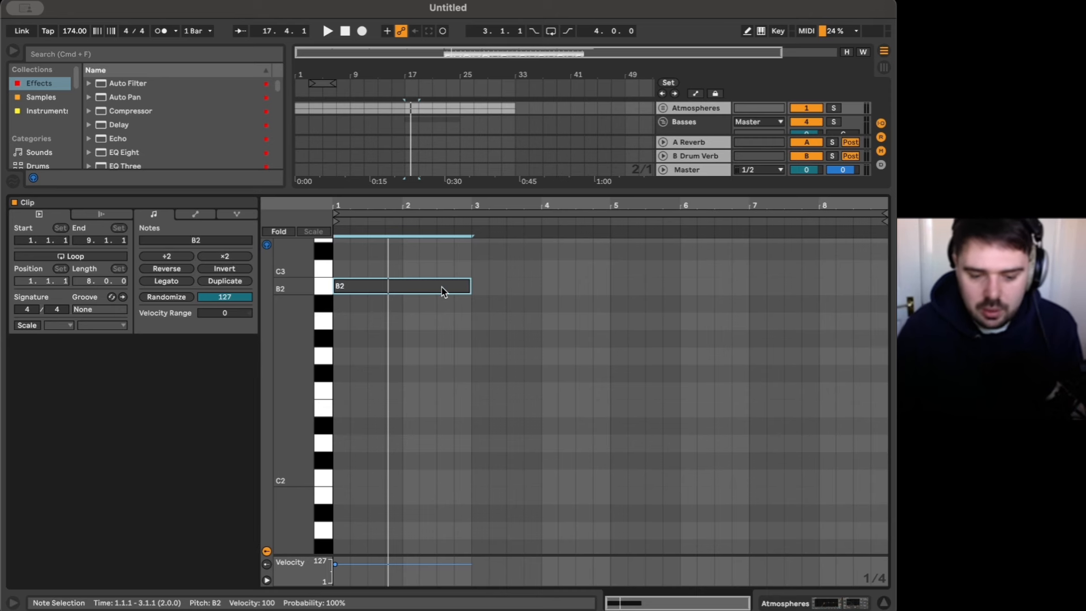
- Add a two-bar D#2 note from bar 3 to bar 5 of the Reese clip and play the line
{"action": "double_click", "coordinate": [481, 424]}
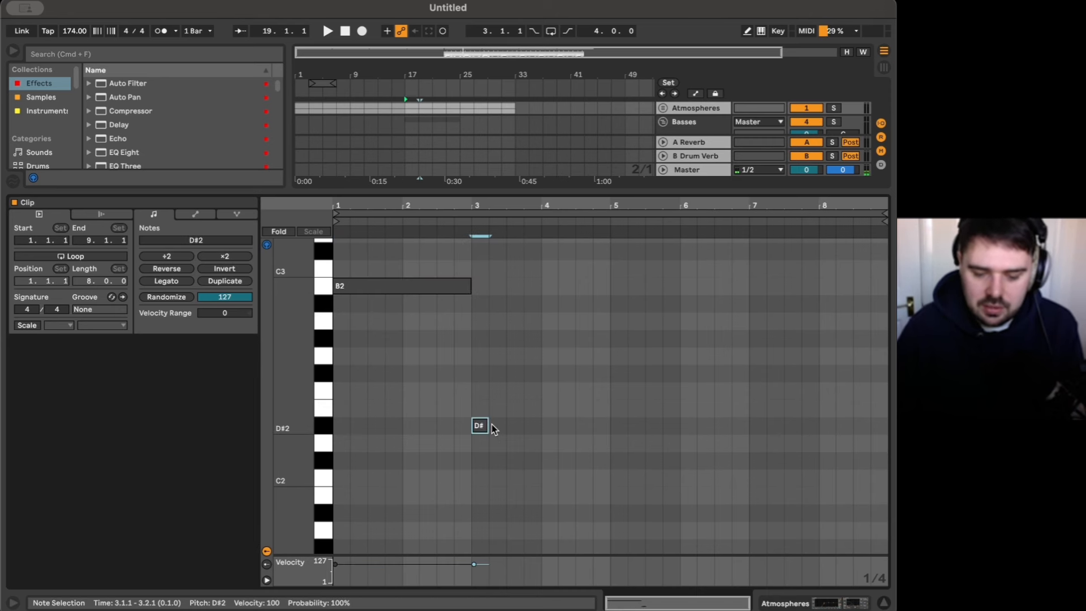
{"action": "left_click_drag", "start_coordinate": [490, 425], "coordinate": [602, 425]}
{"action": "key", "text": "space"}
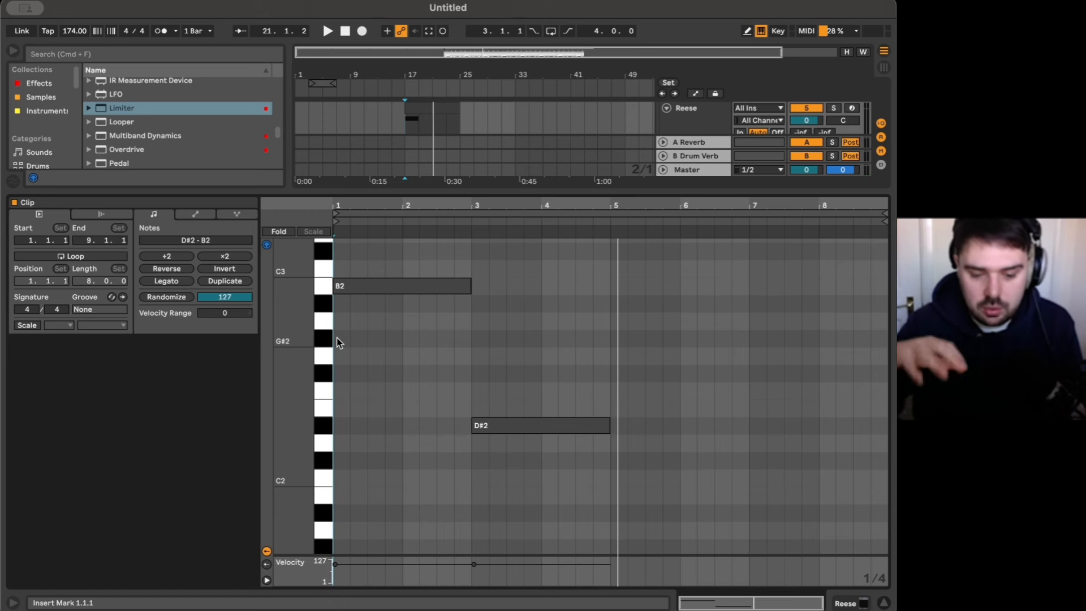
- Audition the B2 note and move the D#2 note from bar 3 to the start of the clip
{"action": "left_click", "coordinate": [399, 287]}
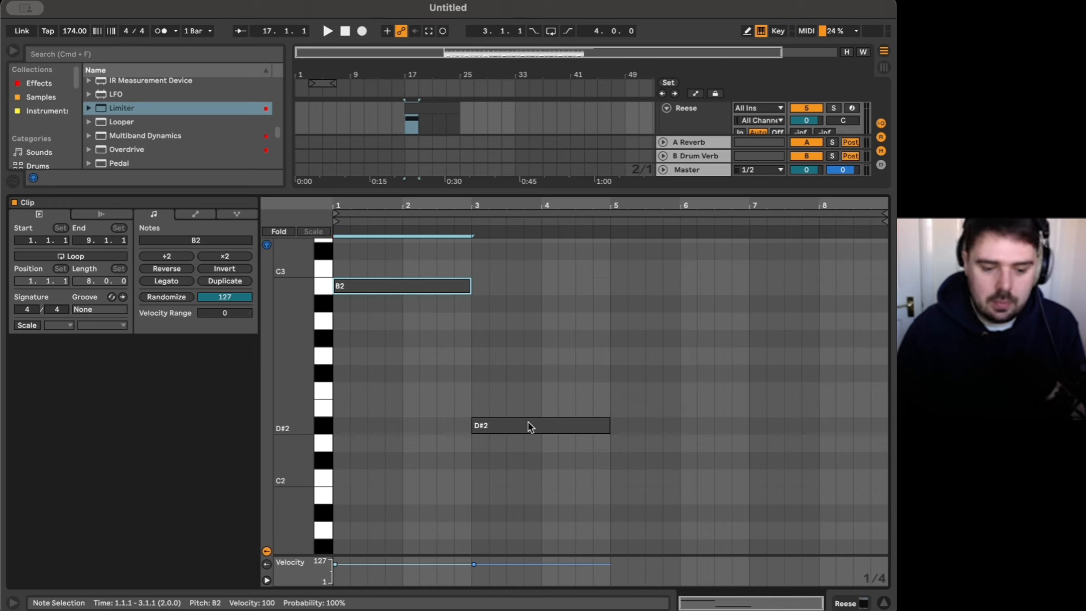
{"action": "left_click_drag", "start_coordinate": [530, 427], "coordinate": [392, 429]}
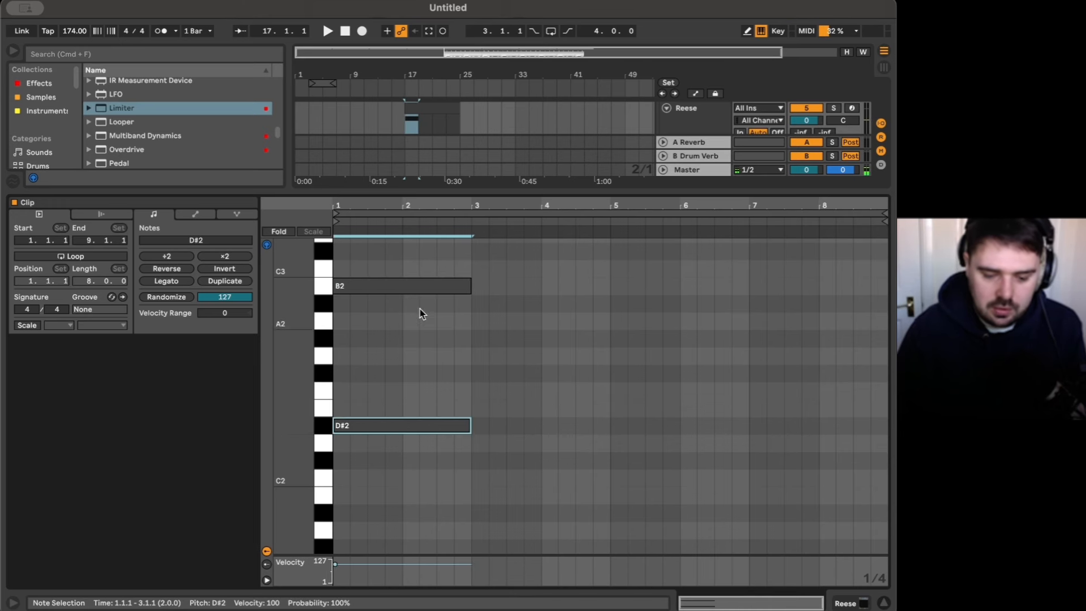
- Move the B2 note to bar 3 so it follows the D#2 note, and play the Reese line with the track
{"action": "left_click_drag", "start_coordinate": [430, 286], "coordinate": [543, 289]}
{"action": "key", "text": "space"}
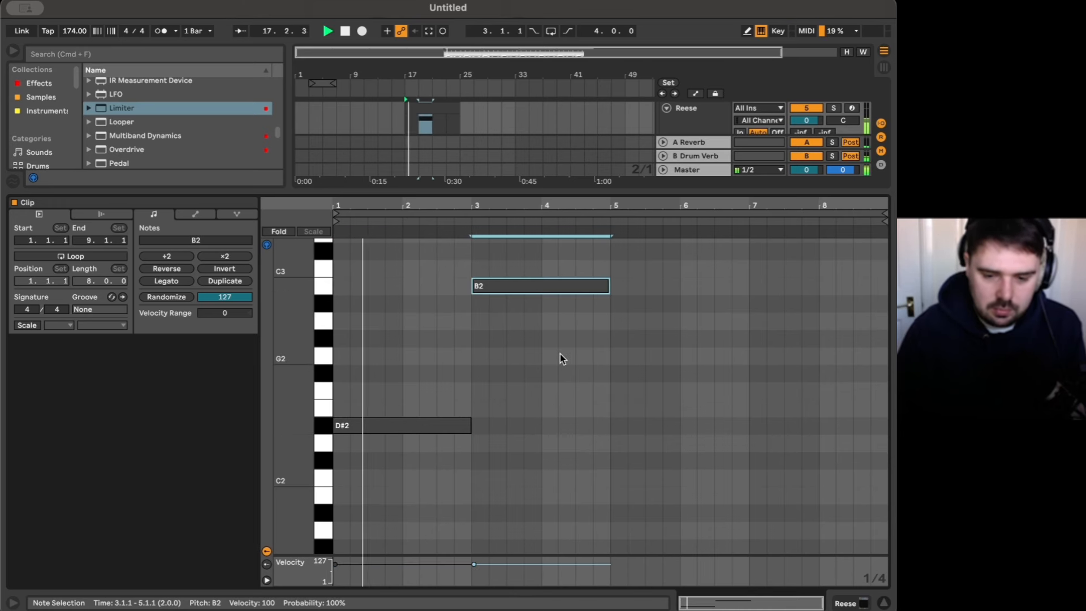
{"action": "key", "text": "space"}
{"action": "left_click", "coordinate": [394, 128]}
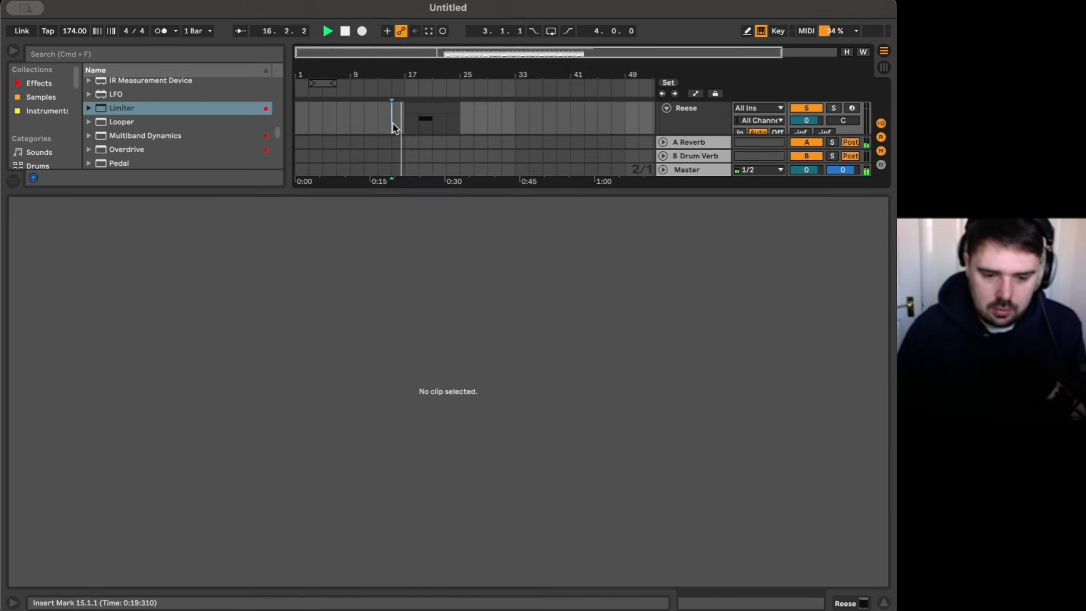
{"action": "left_click", "coordinate": [436, 114]}
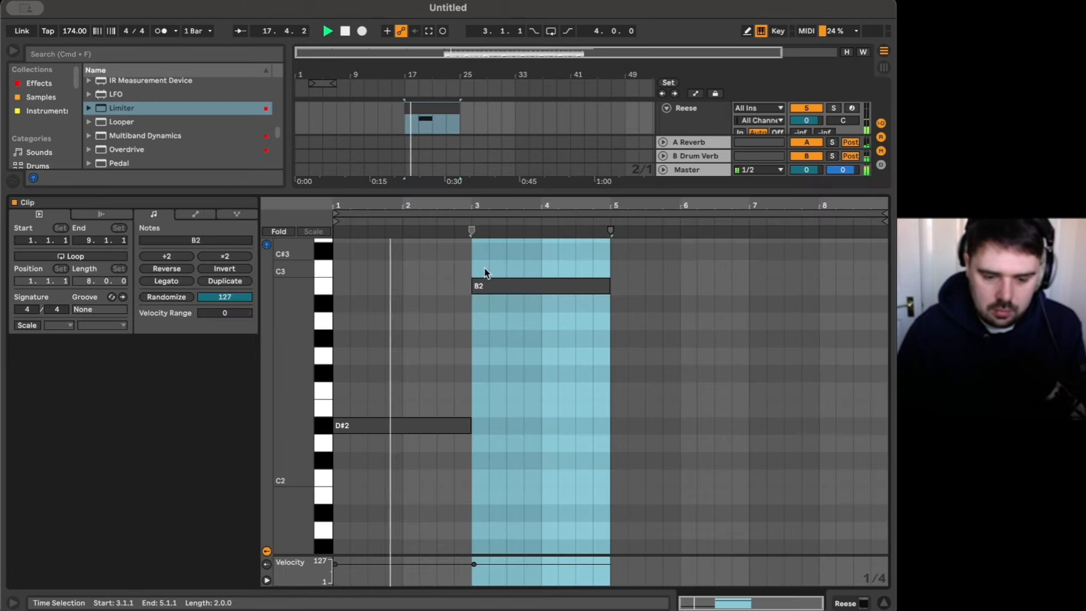
{"action": "left_click", "coordinate": [553, 368]}
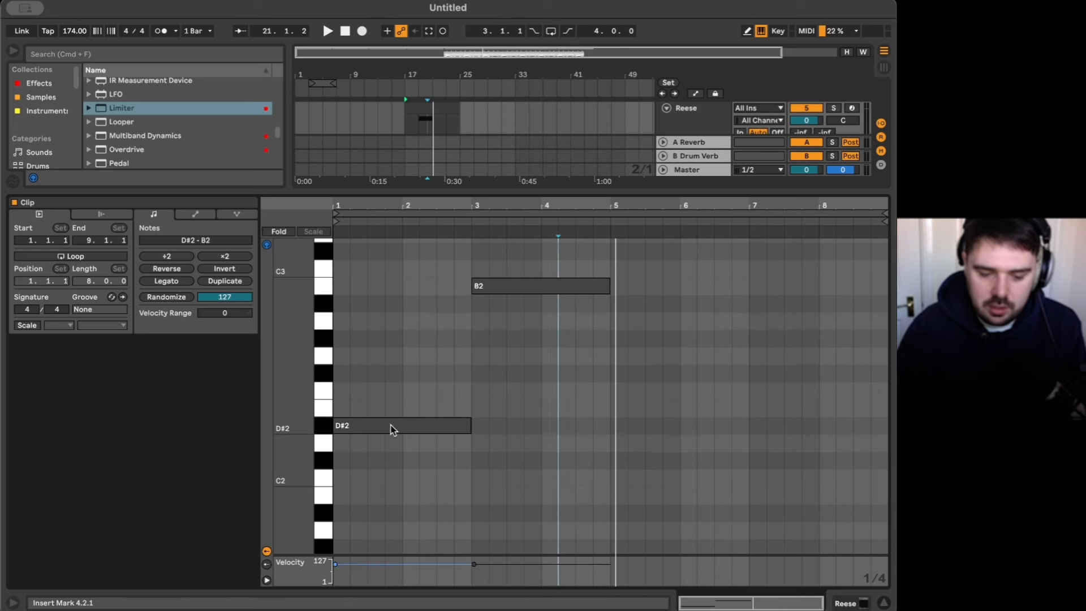
- Swap the two pitches so B2 comes first and D#2 starts at bar 3, and play the line
{"action": "left_click_drag", "start_coordinate": [393, 429], "coordinate": [402, 292]}
{"action": "left_click_drag", "start_coordinate": [537, 290], "coordinate": [542, 426]}
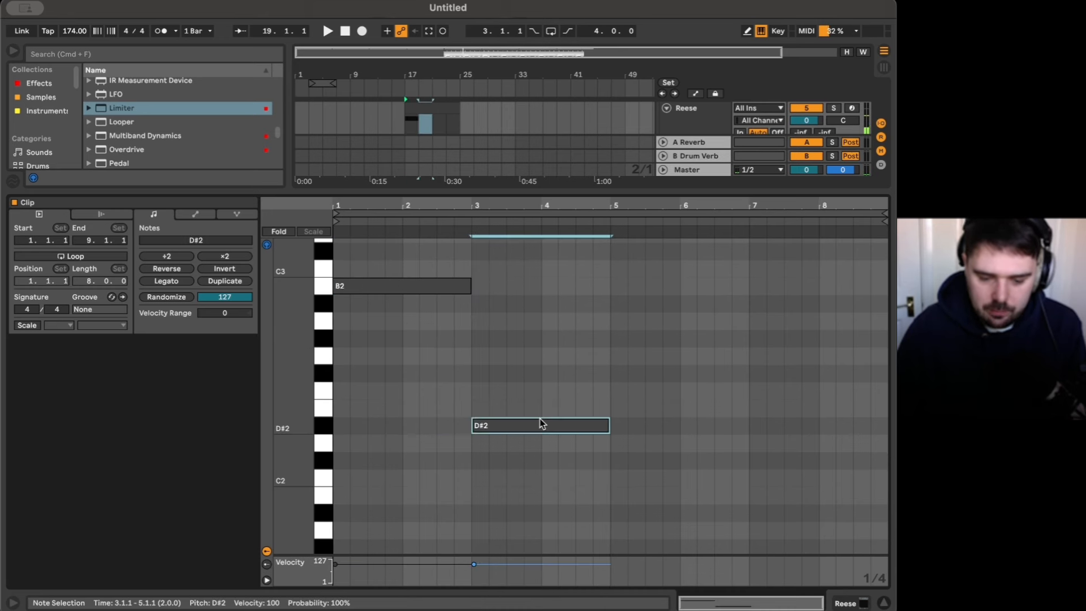
{"action": "key", "text": "space"}
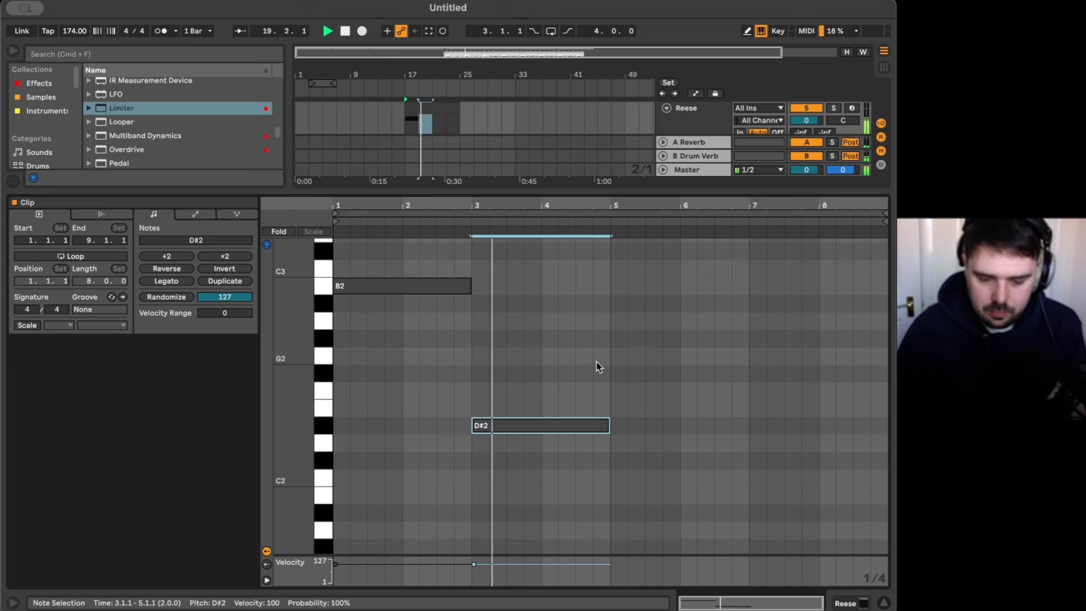
{"action": "left_click", "coordinate": [595, 361]}
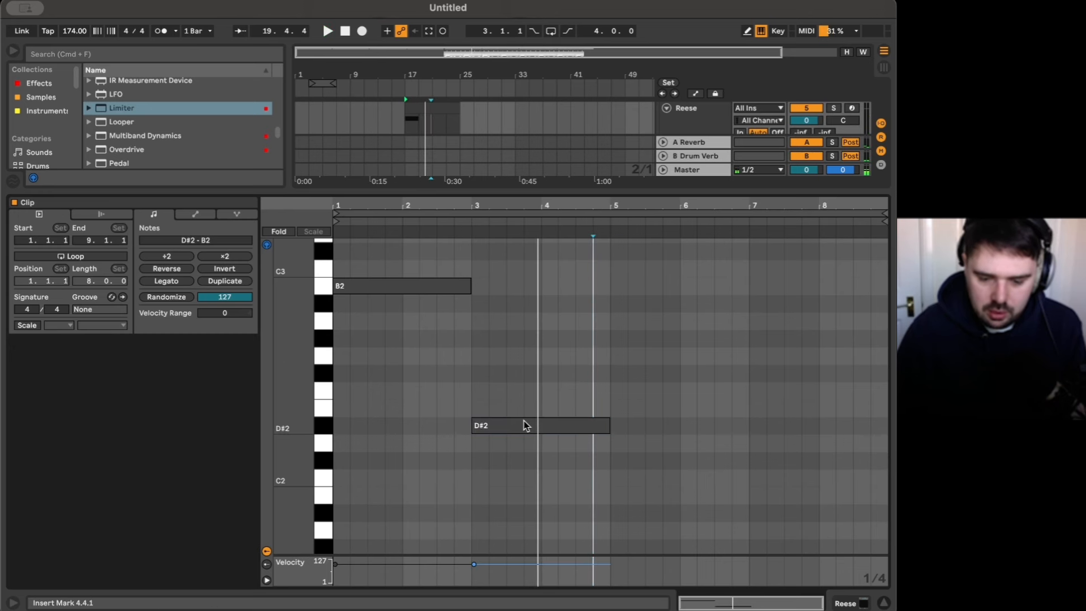
- Copy the D#2 note to bar 5, raise the copy to G#2, and play the line
{"action": "left_click_drag", "start_coordinate": [501, 425], "coordinate": [639, 361]}
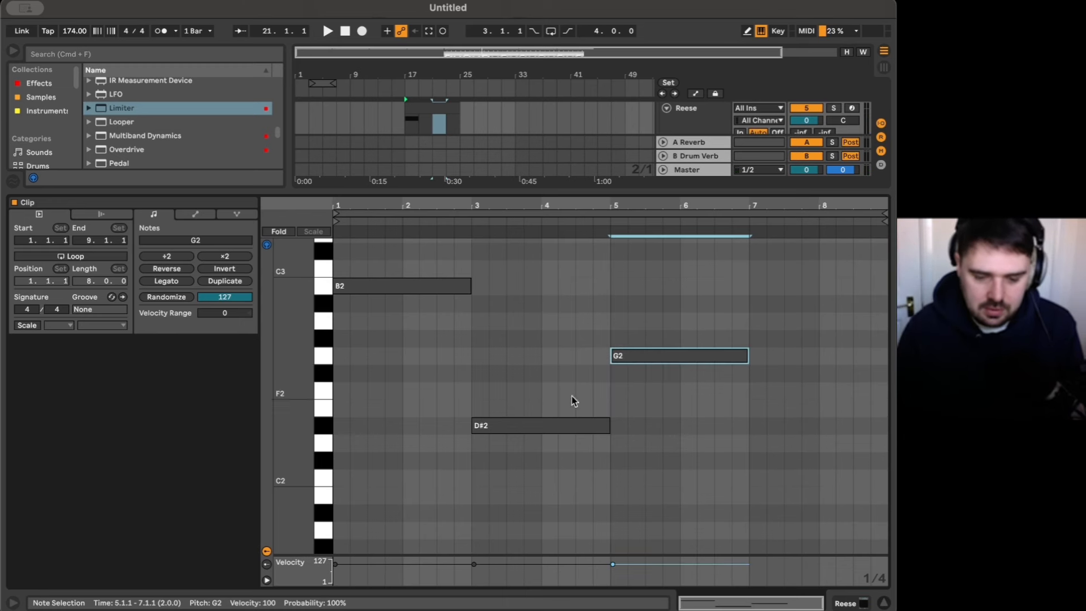
{"action": "left_click", "coordinate": [505, 429]}
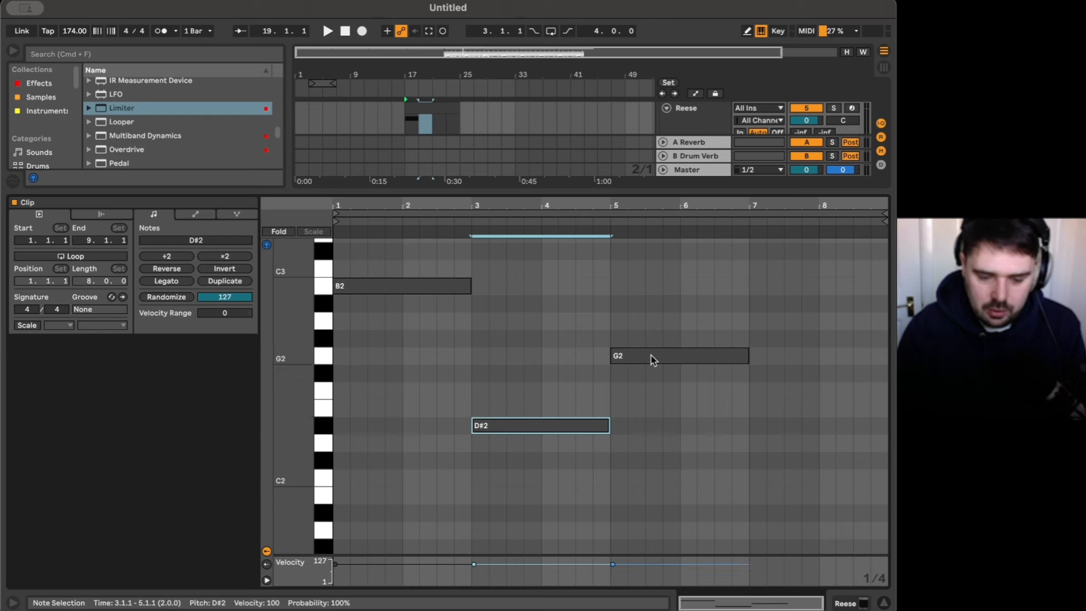
{"action": "mouse_move", "coordinate": [650, 355]}
{"action": "left_mouse_down"}
{"action": "mouse_move", "coordinate": [654, 430]}
{"action": "mouse_move", "coordinate": [648, 338]}
{"action": "left_mouse_up"}
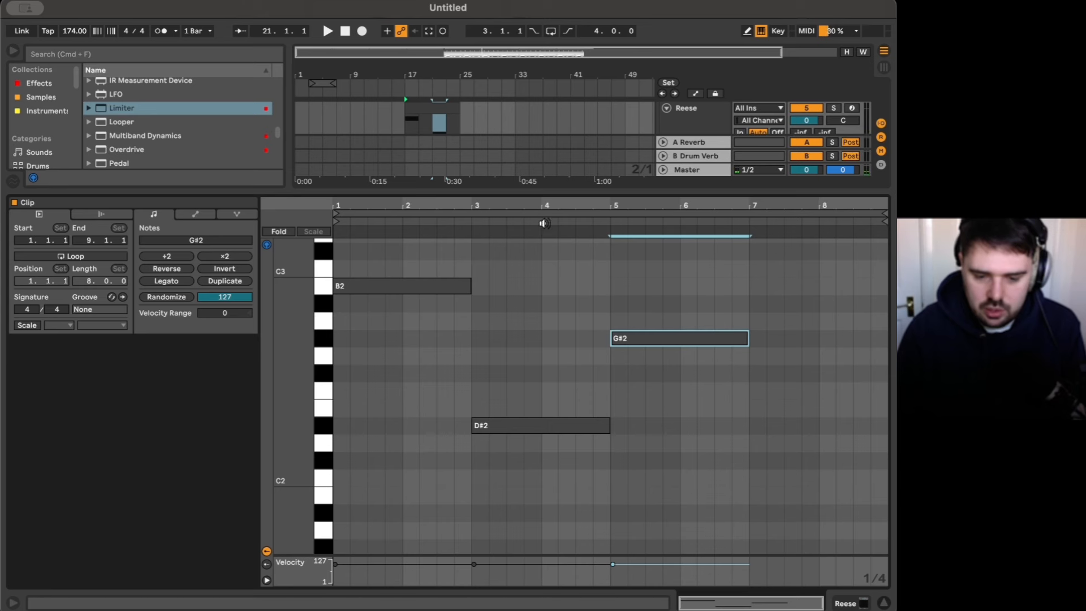
{"action": "left_click", "coordinate": [526, 222]}
{"action": "left_click", "coordinate": [677, 406]}
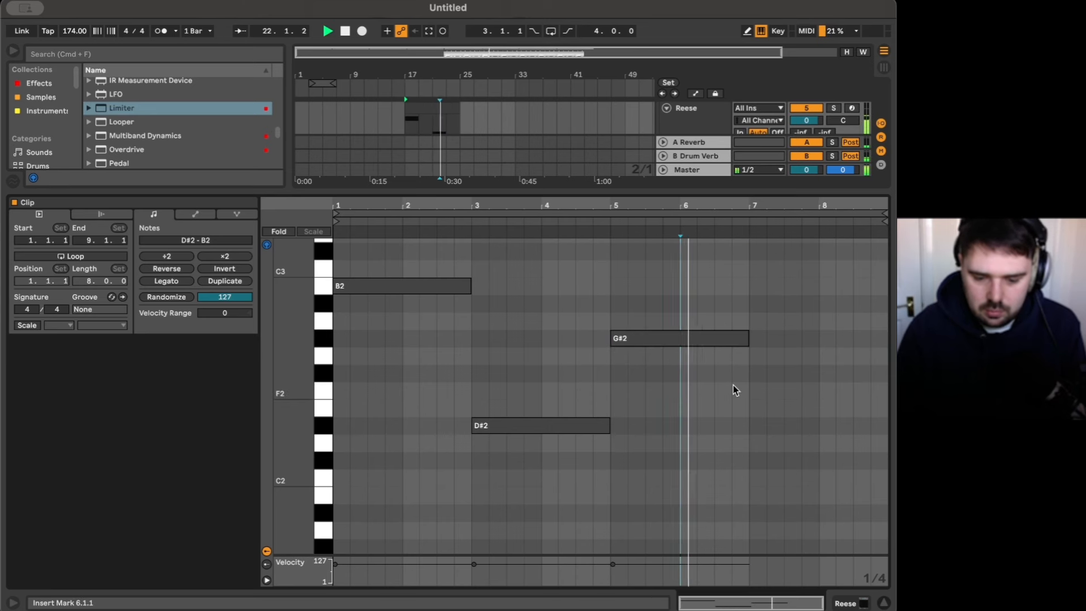
{"action": "key", "text": "space"}
- Extend the G#2 note to bar 8 and fill bar 8 with a one-bar F#2 note
{"action": "left_click_drag", "start_coordinate": [747, 338], "coordinate": [816, 327]}
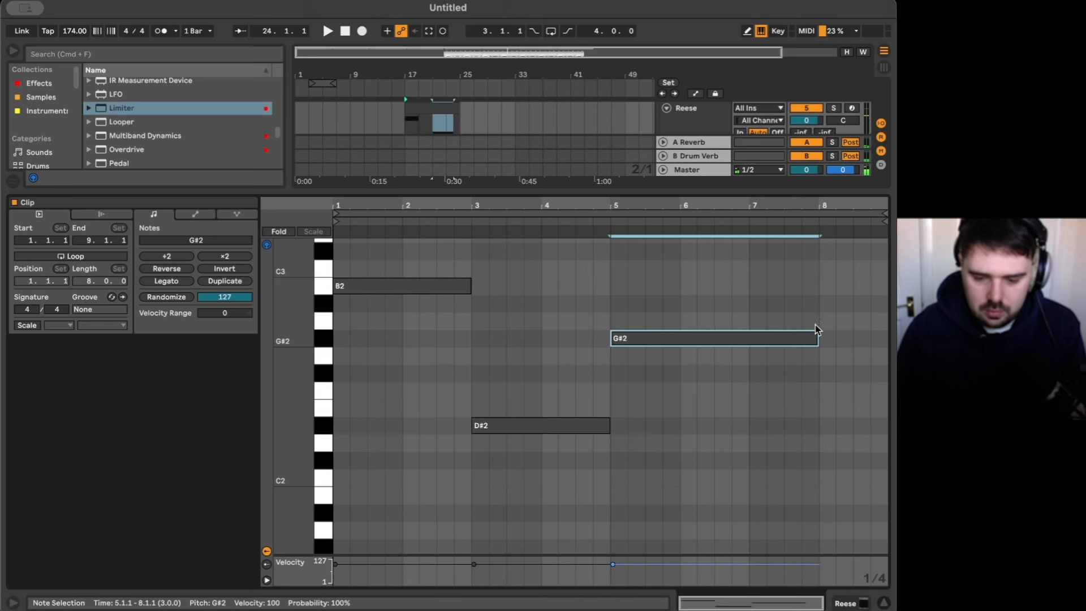
{"action": "key", "text": "b"}
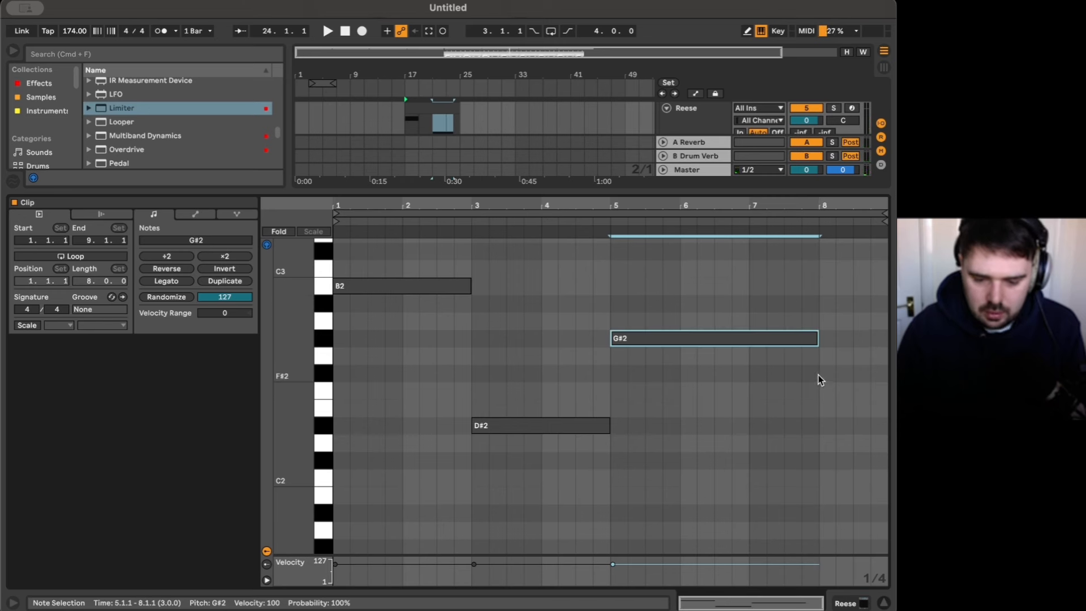
{"action": "left_click", "coordinate": [825, 373]}
{"action": "key", "text": "b"}
{"action": "left_click_drag", "start_coordinate": [830, 373], "coordinate": [887, 373]}
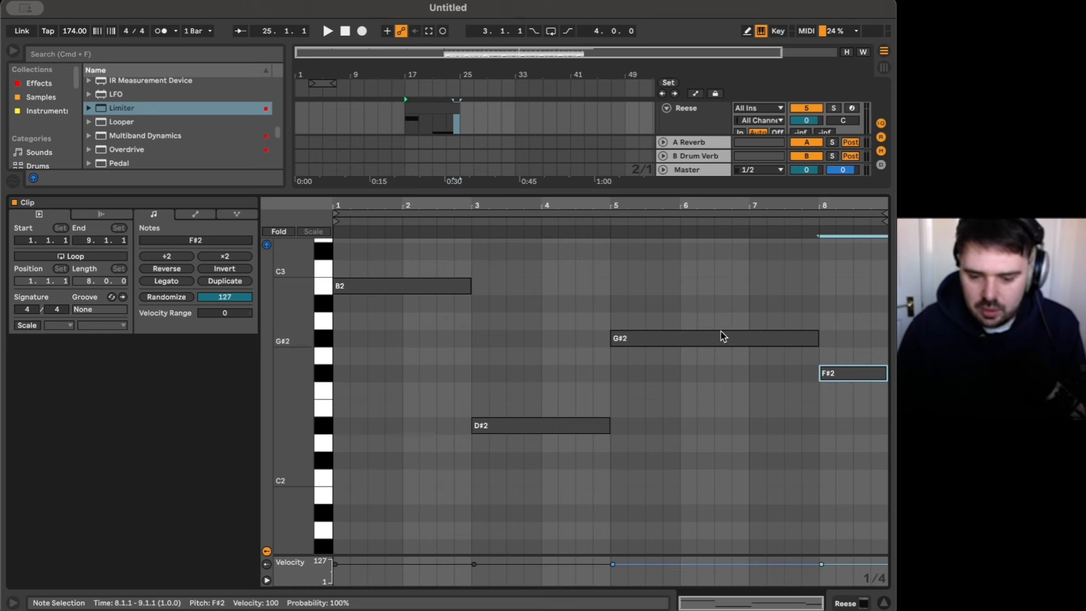
- Listen to the F#2 note in bar 8, raise it to C#3, and play the line
{"action": "mouse_move", "coordinate": [848, 374]}
{"action": "left_mouse_down"}
{"action": "mouse_move", "coordinate": [836, 374]}
{"action": "mouse_move", "coordinate": [846, 360]}
{"action": "mouse_move", "coordinate": [844, 252]}
{"action": "mouse_move", "coordinate": [846, 372]}
{"action": "left_mouse_up"}
{"action": "key", "text": "space"}
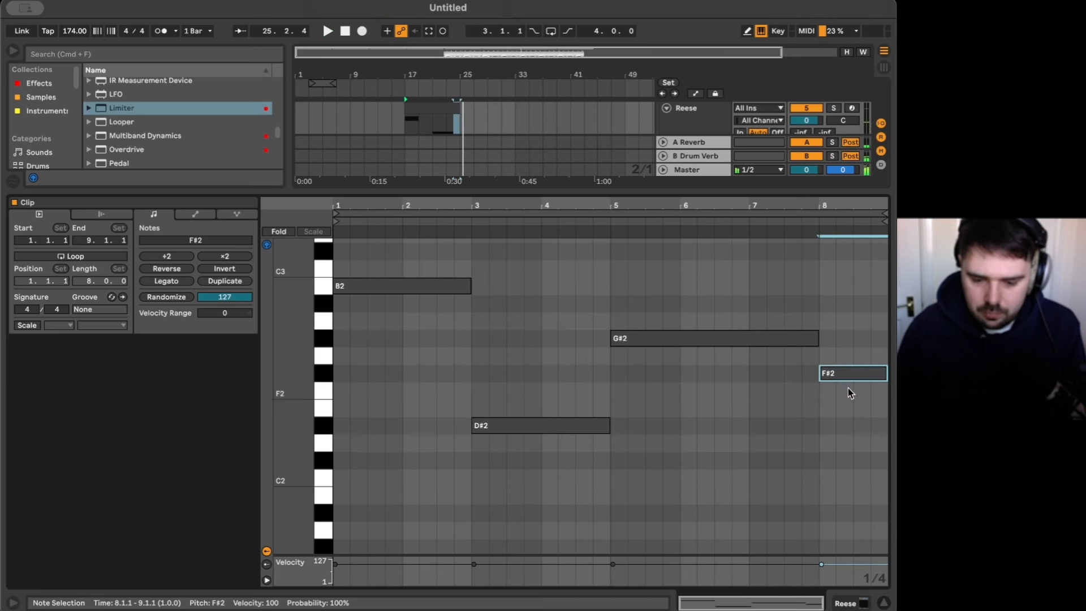
{"action": "left_click_drag", "start_coordinate": [848, 376], "coordinate": [850, 256]}
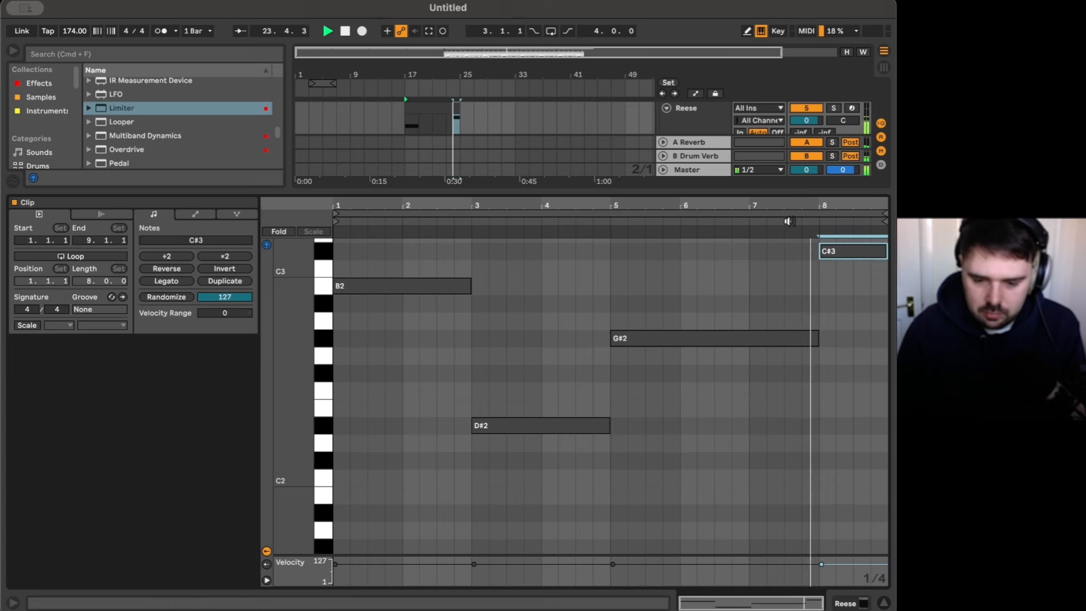
{"action": "key", "text": "space"}
- Duplicate the eight-bar Reese clip to bar 25 and play the transition from bar 23
{"action": "left_click", "coordinate": [437, 110]}
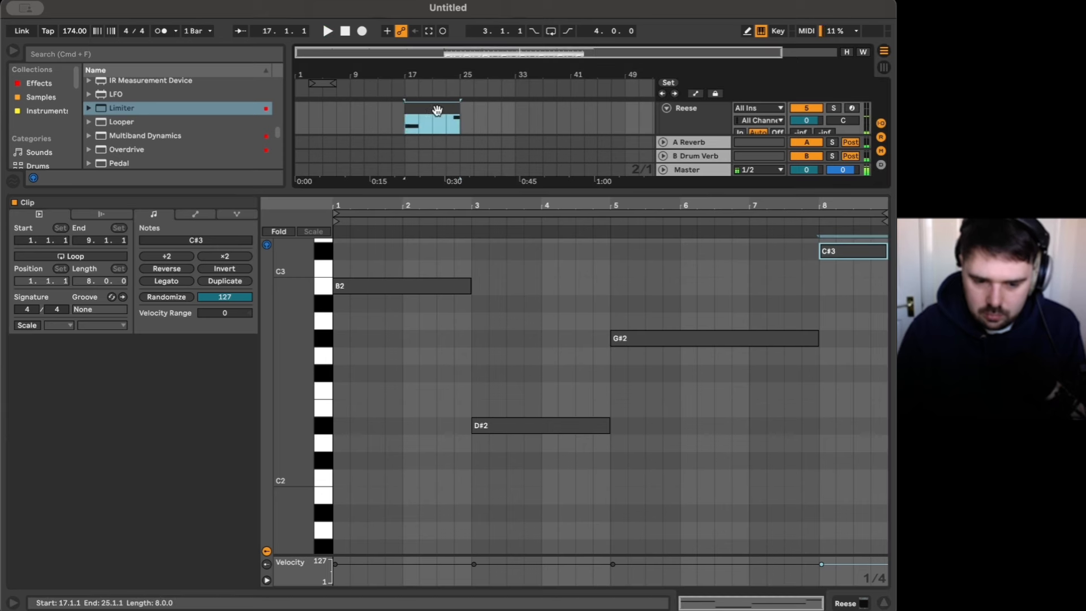
{"action": "scroll", "coordinate": [450, 127], "scroll_direction": "up", "scroll_amount": 3}
{"action": "left_click", "coordinate": [449, 124]}
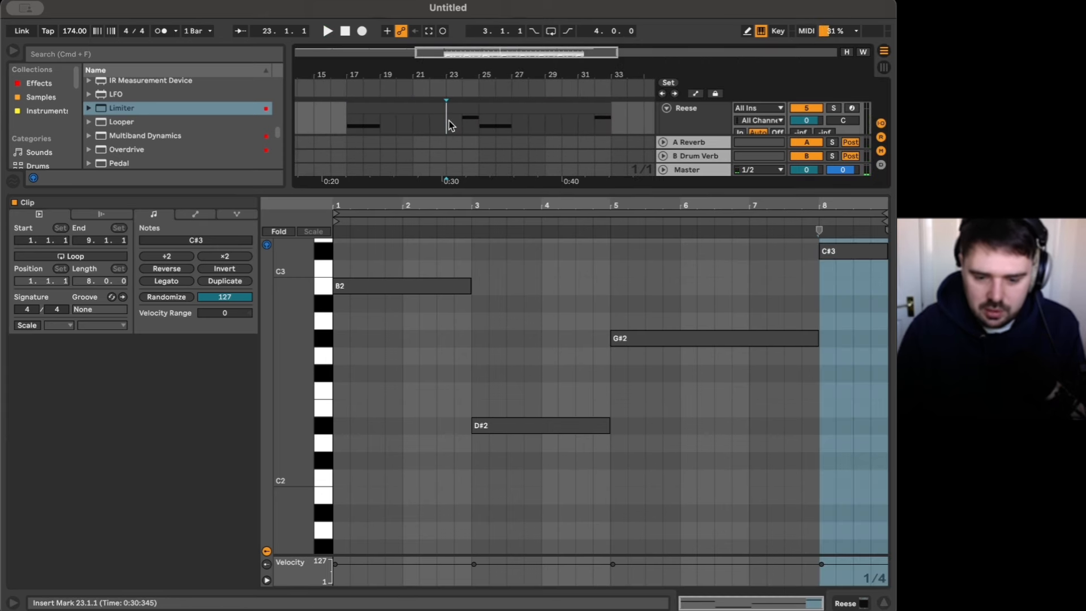
{"action": "key", "text": "space"}
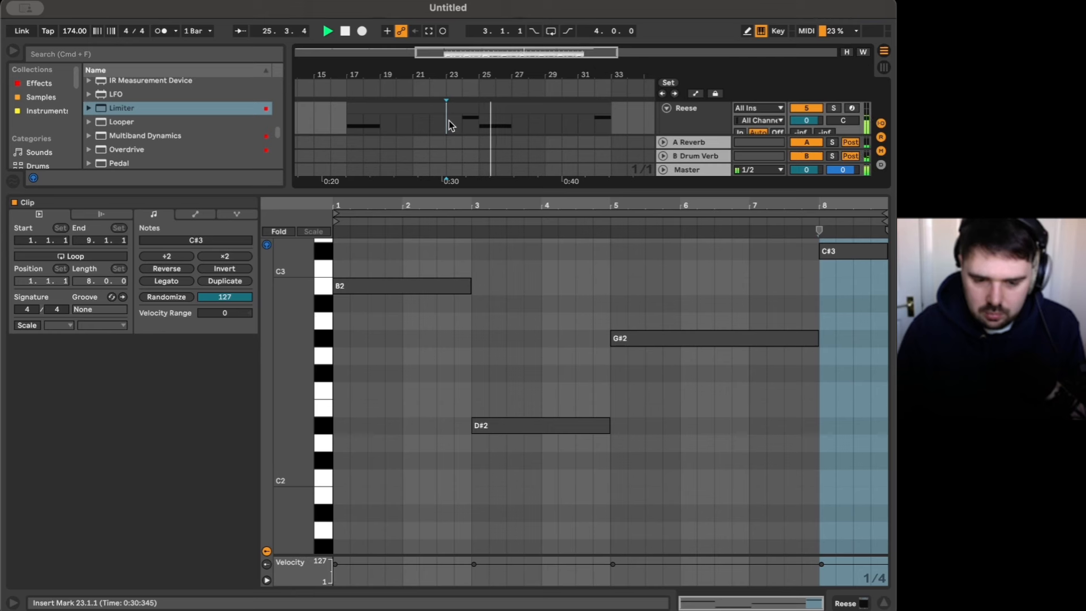
{"action": "key", "text": "space"}
- Try the first clip's bar 8 note at F#2 and play the transition from bar 23
{"action": "left_click_drag", "start_coordinate": [861, 252], "coordinate": [862, 374]}
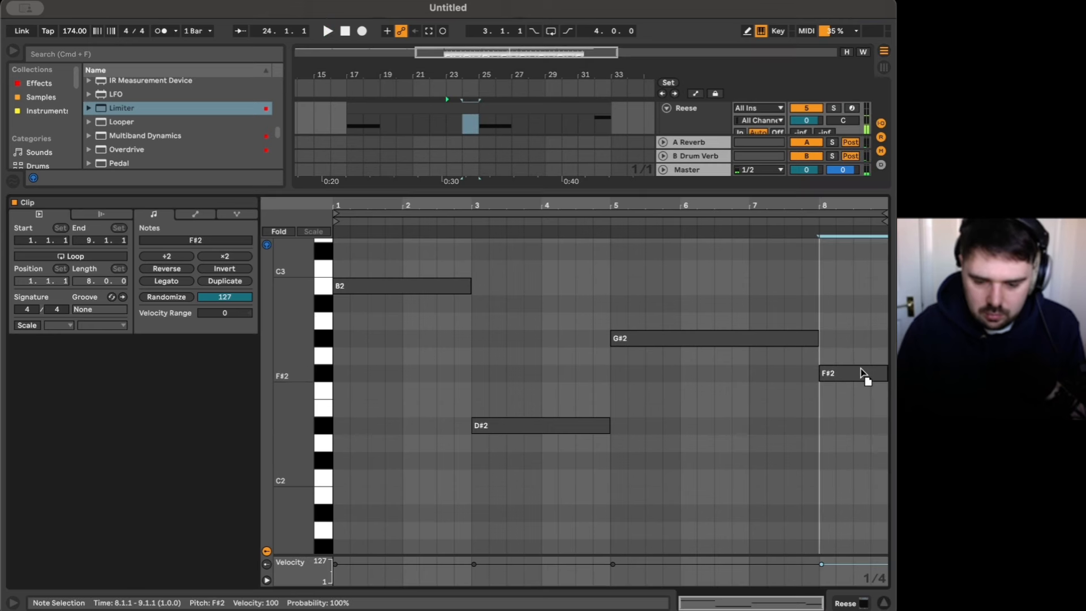
{"action": "left_click", "coordinate": [469, 124]}
{"action": "left_click", "coordinate": [454, 124]}
{"action": "key", "text": "space"}
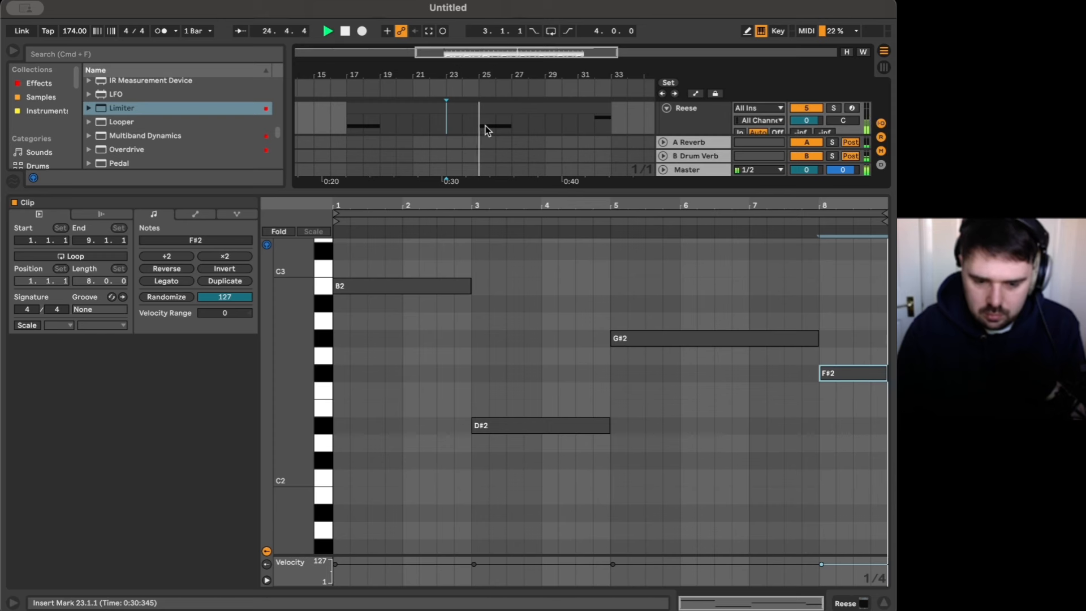
{"action": "key", "text": "space"}
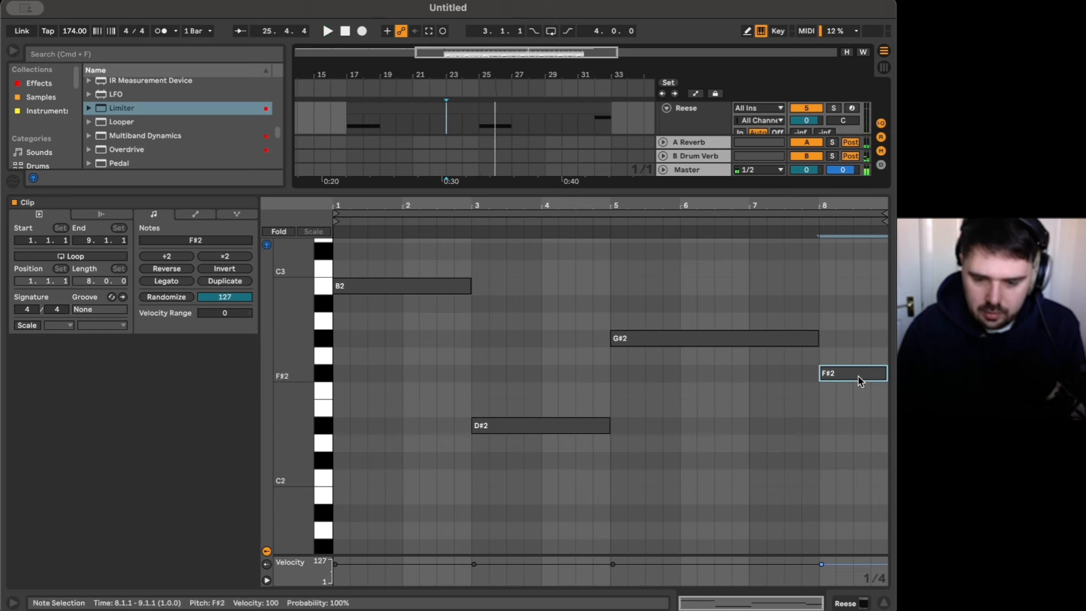
- Raise the first clip's bar 8 note to C#3 and compare it by playing from bar 23
{"action": "left_click_drag", "start_coordinate": [857, 375], "coordinate": [855, 258]}
{"action": "left_click", "coordinate": [453, 126]}
{"action": "key", "text": "space"}
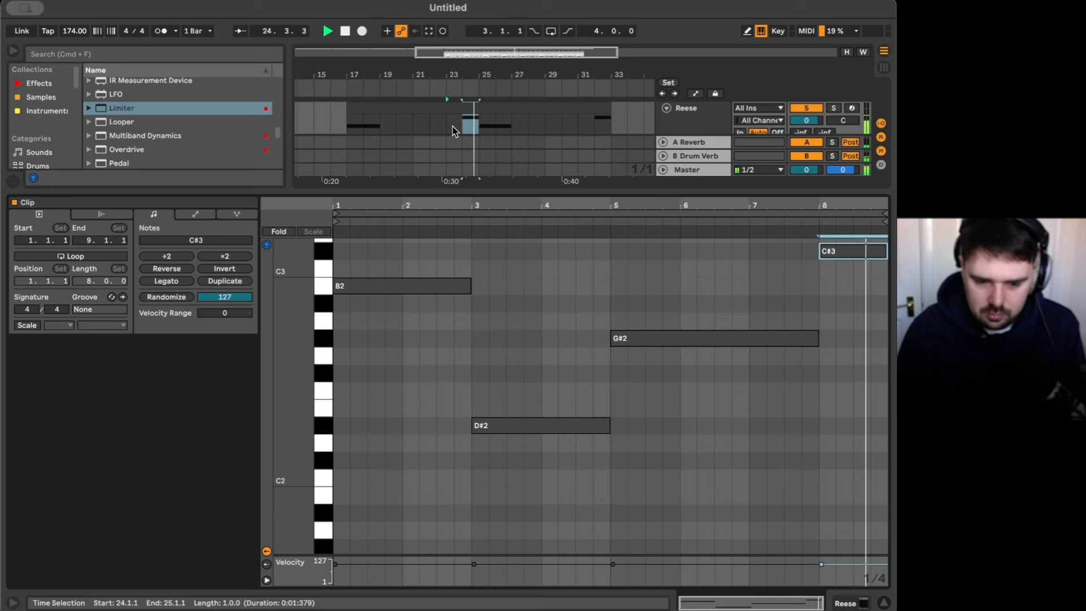
{"action": "key", "text": "space"}
- Duplicate the first Reese clip over bars 25 to 33 and show the Reese track's devices
{"action": "left_click", "coordinate": [444, 108]}
{"action": "key", "text": "super+d"}
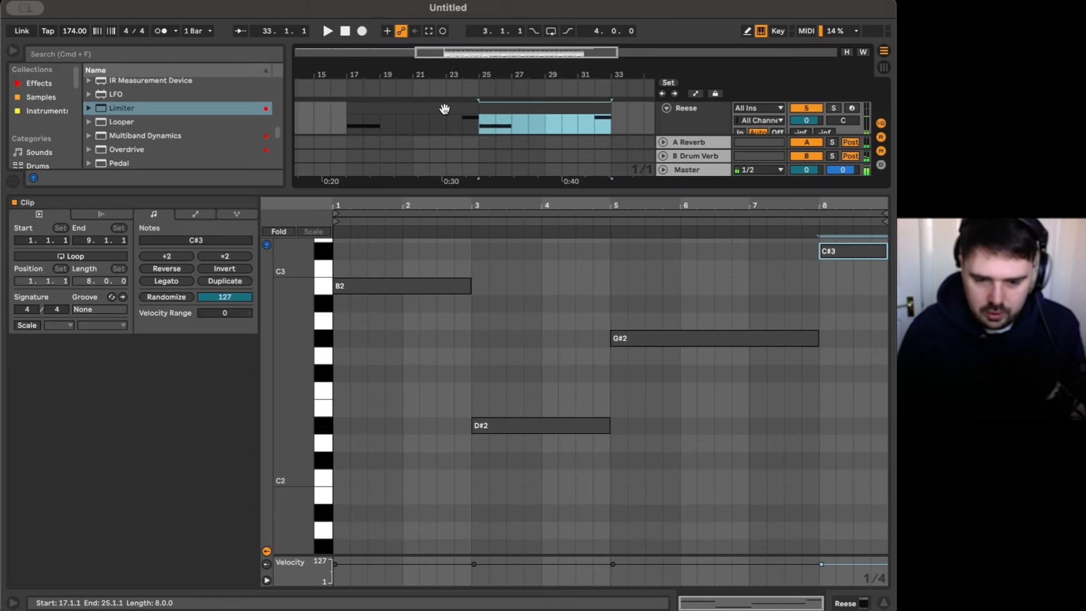
{"action": "left_click", "coordinate": [846, 601]}
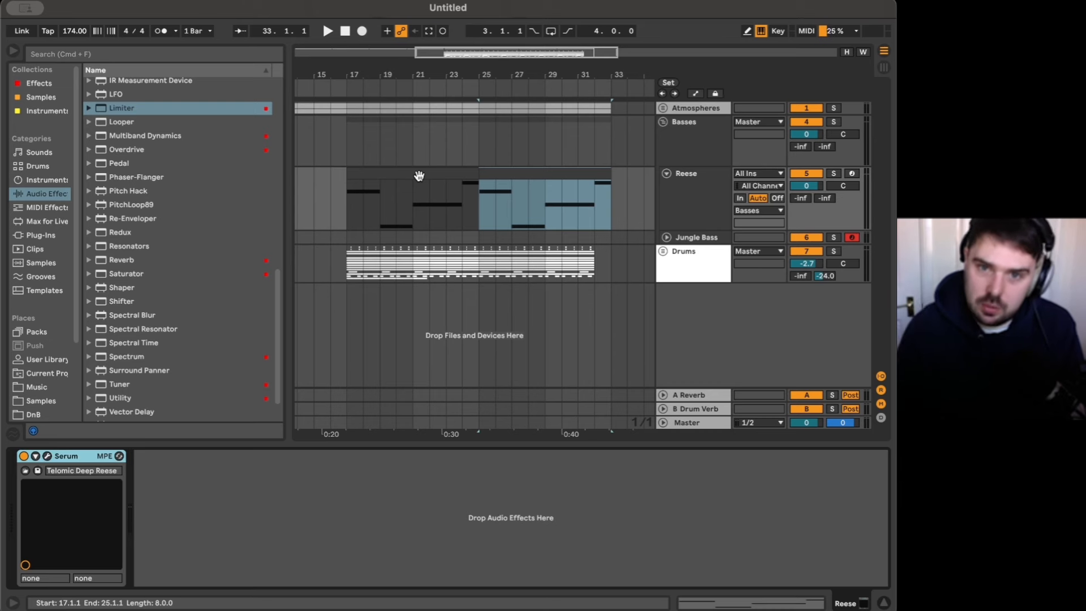
- In the first Reese clip, add a half-bar B3 note at the start, trim the B2 note to begin at 1.3, and play it
{"action": "double_click", "coordinate": [419, 175]}
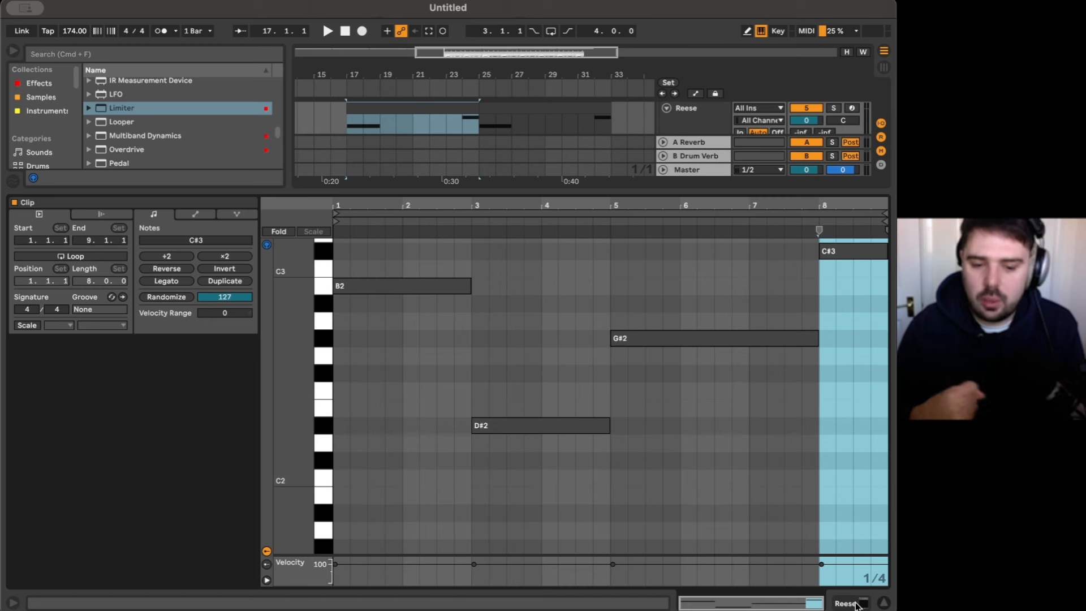
{"action": "scroll", "coordinate": [487, 382], "scroll_direction": "up", "scroll_amount": 2}
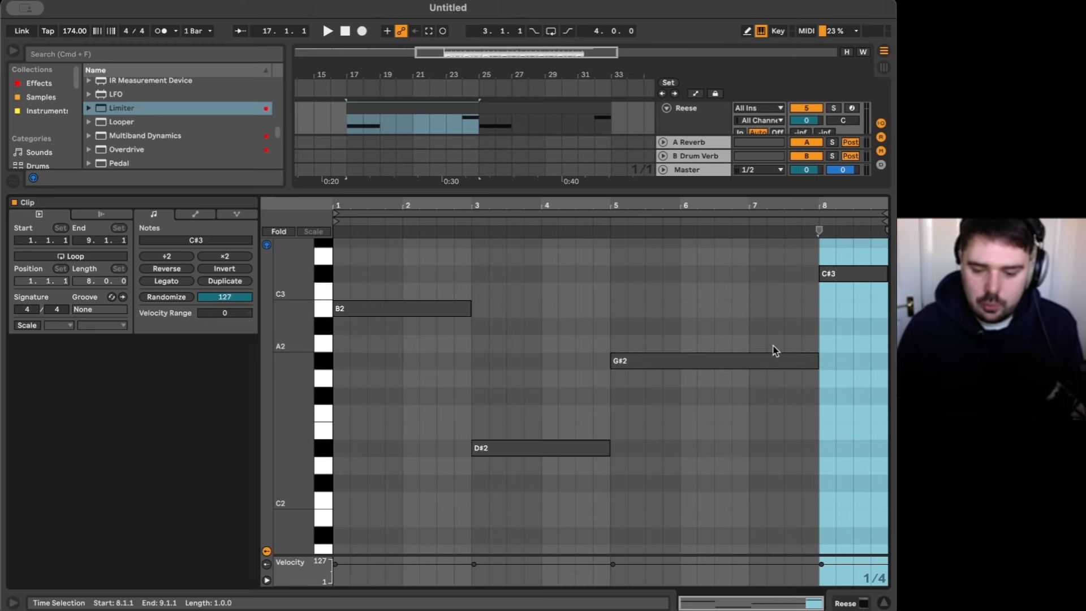
{"action": "scroll", "coordinate": [485, 351], "scroll_direction": "up", "scroll_amount": 6}
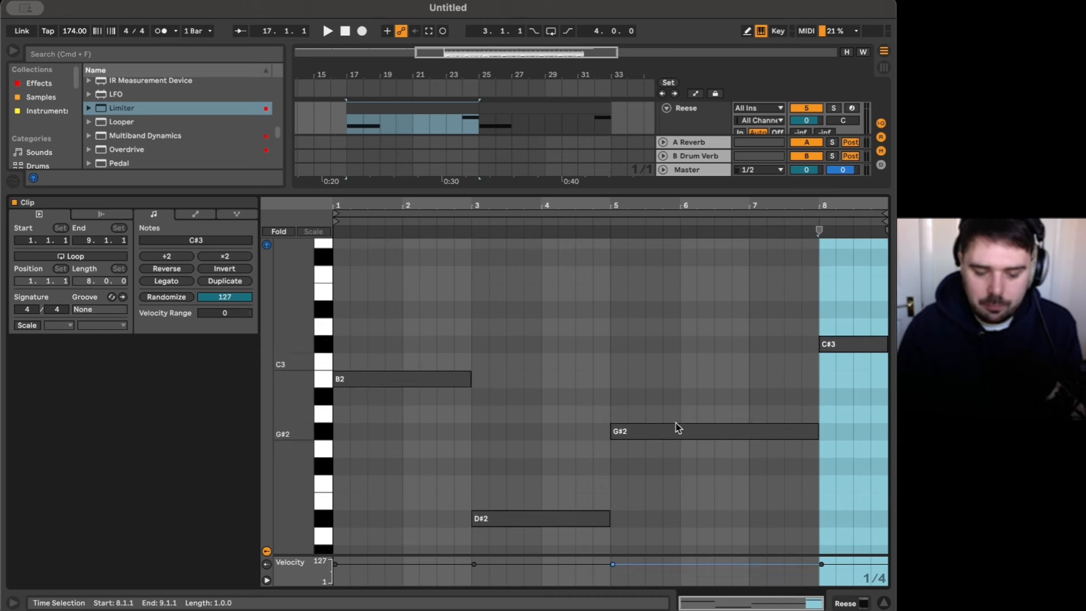
{"action": "left_click_drag", "start_coordinate": [288, 343], "coordinate": [250, 342]}
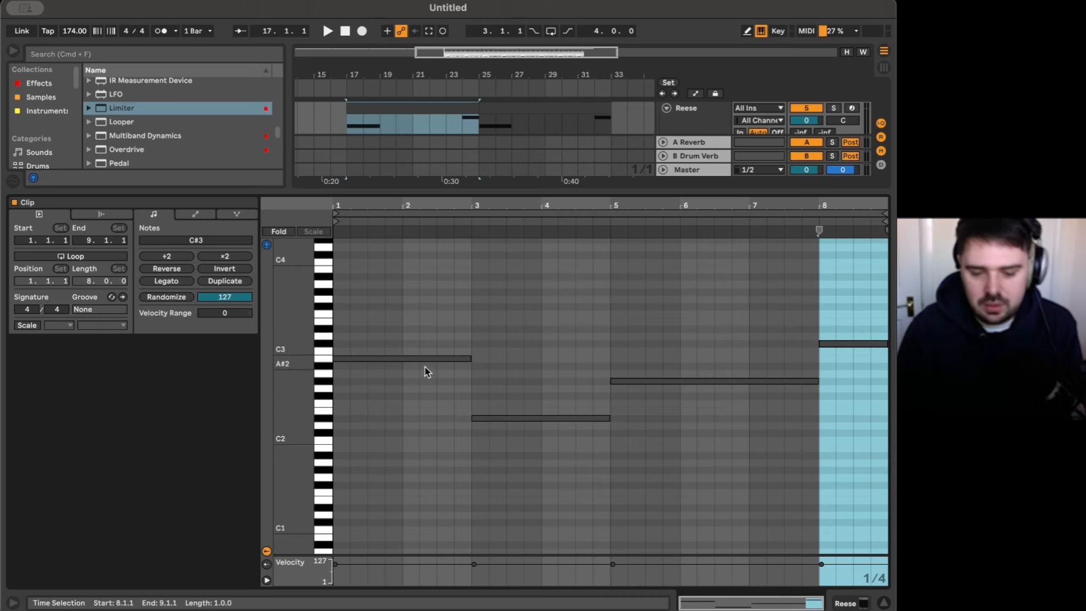
{"action": "scroll", "coordinate": [416, 371], "scroll_direction": "up", "scroll_amount": 4}
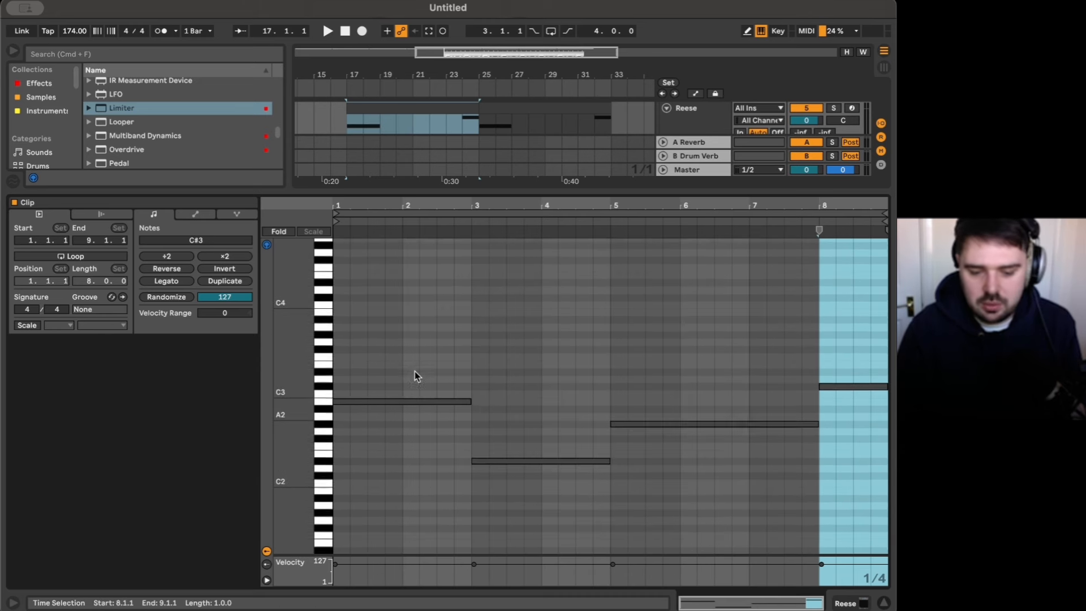
{"action": "double_click", "coordinate": [344, 314]}
{"action": "left_click_drag", "start_coordinate": [349, 315], "coordinate": [368, 314]}
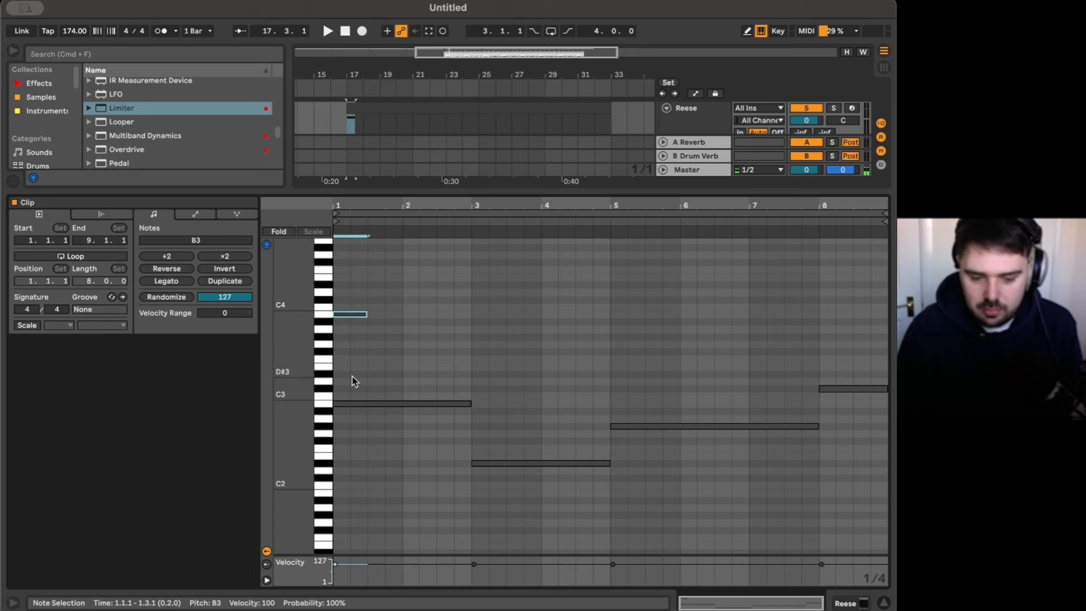
{"action": "left_click_drag", "start_coordinate": [334, 403], "coordinate": [368, 403]}
{"action": "key", "text": "space"}
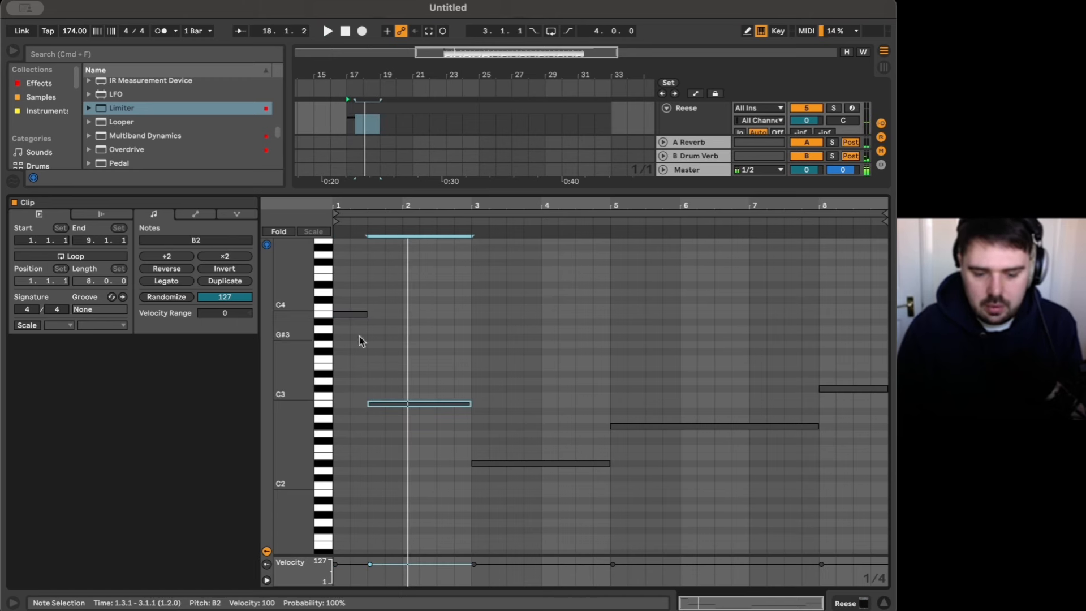
{"action": "key", "text": "space"}
- Extend the B2 note back to the clip's start and move the B3 note to the end of bar 2, trimmed to one beat
{"action": "left_click_drag", "start_coordinate": [368, 403], "coordinate": [489, 403]}
{"action": "left_click_drag", "start_coordinate": [507, 313], "coordinate": [612, 313]}
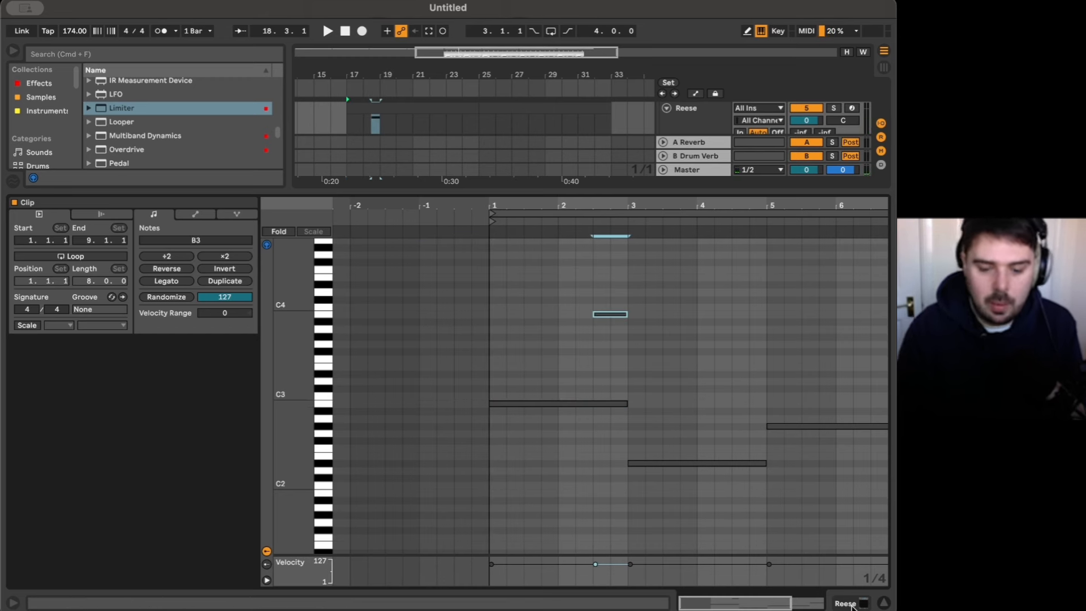
{"action": "key", "text": "space"}
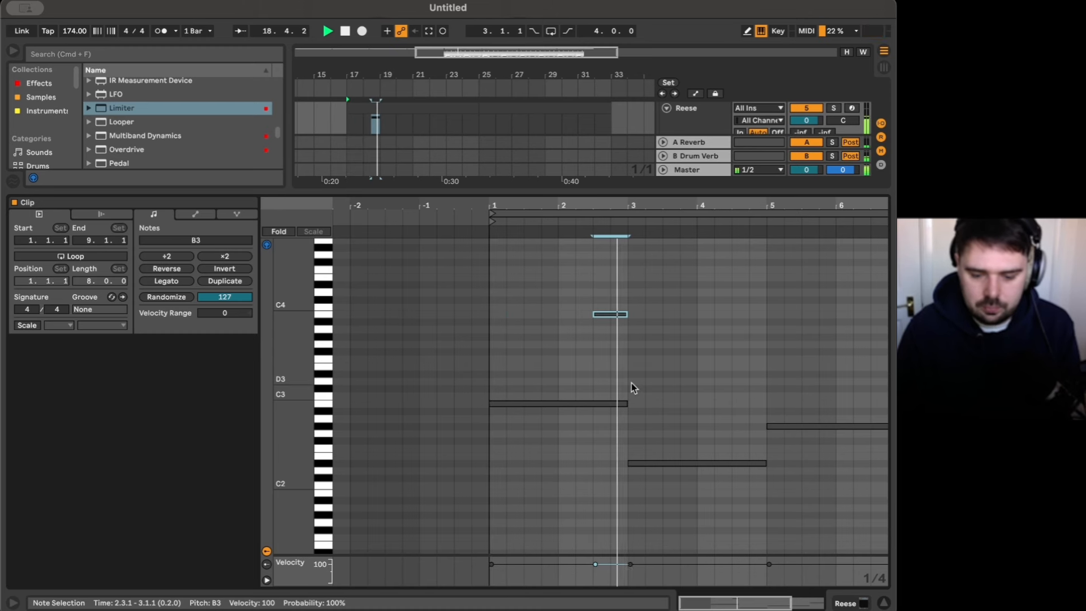
{"action": "key", "text": "space"}
{"action": "left_click_drag", "start_coordinate": [593, 314], "coordinate": [611, 314]}
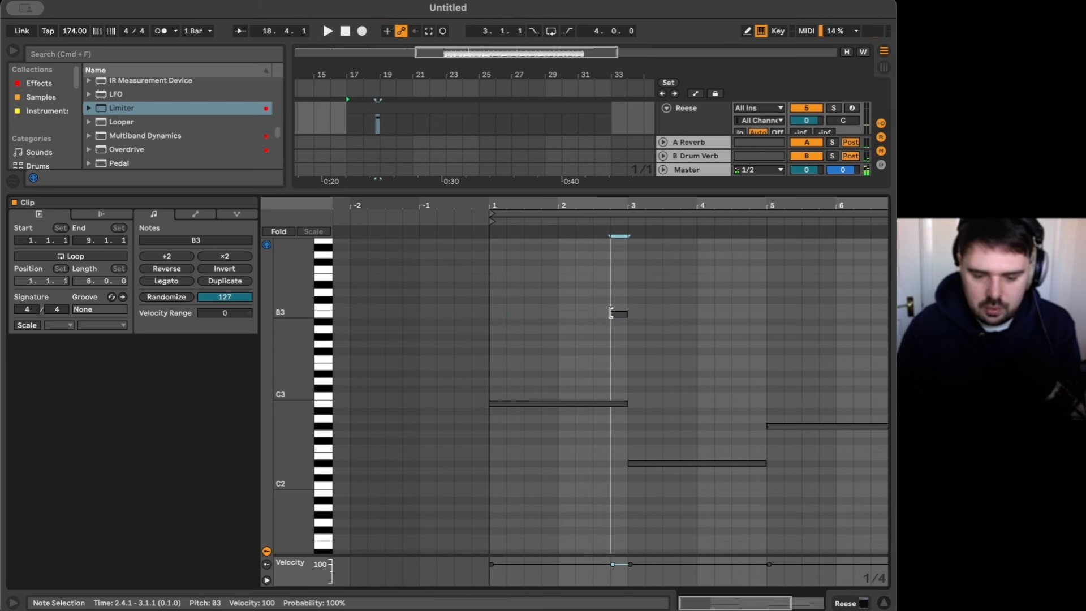
- Add an F#2 note from 4.3 to the end of bar 4, trim the D#2 note to end at 4.3, and play the change
{"action": "key", "text": "space"}
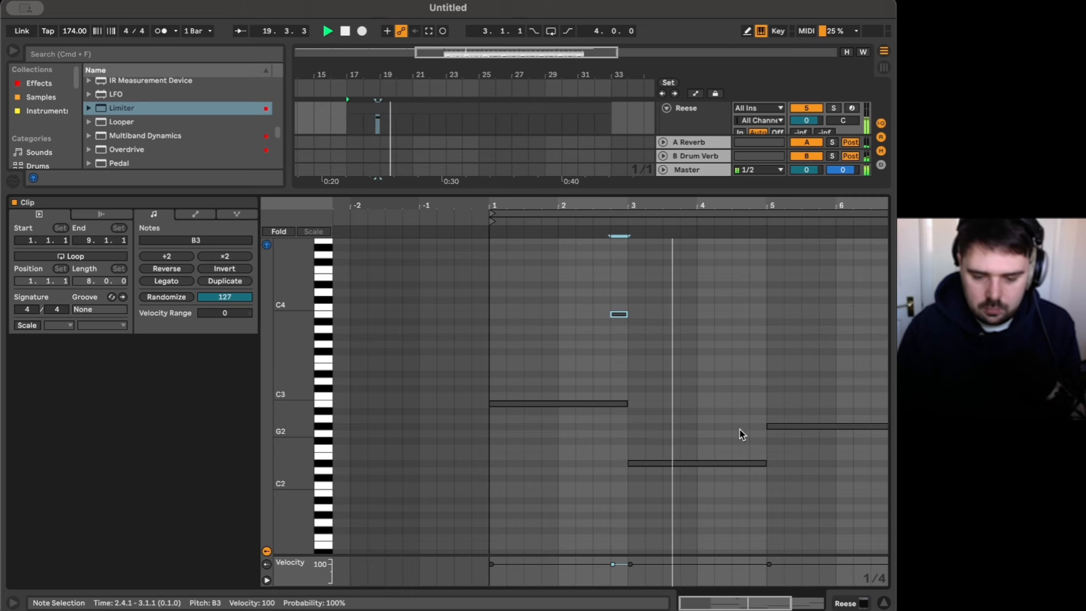
{"action": "double_click", "coordinate": [644, 441]}
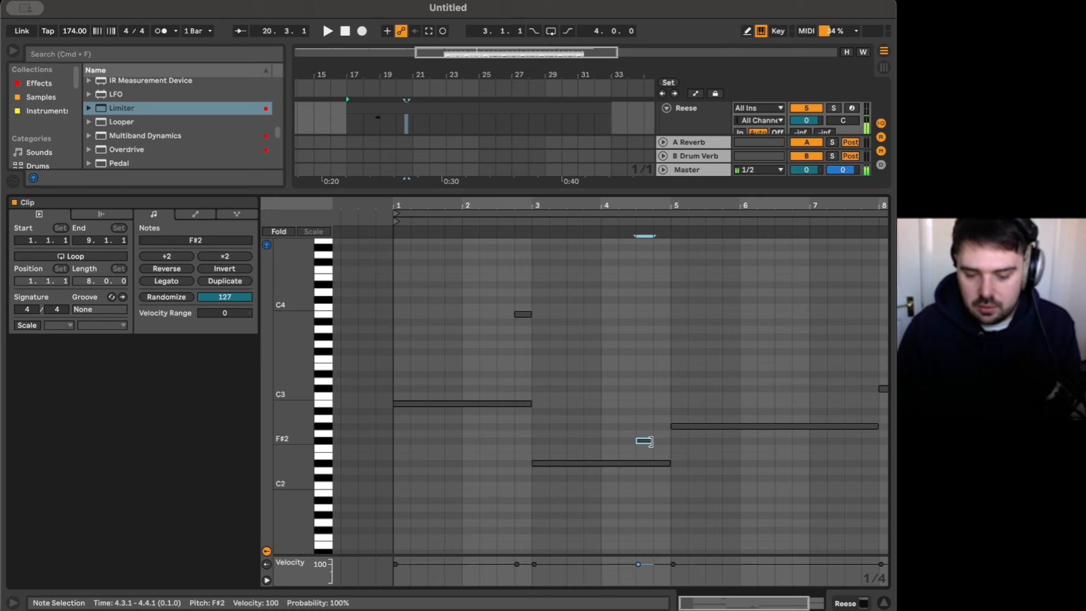
{"action": "left_click_drag", "start_coordinate": [654, 440], "coordinate": [630, 461]}
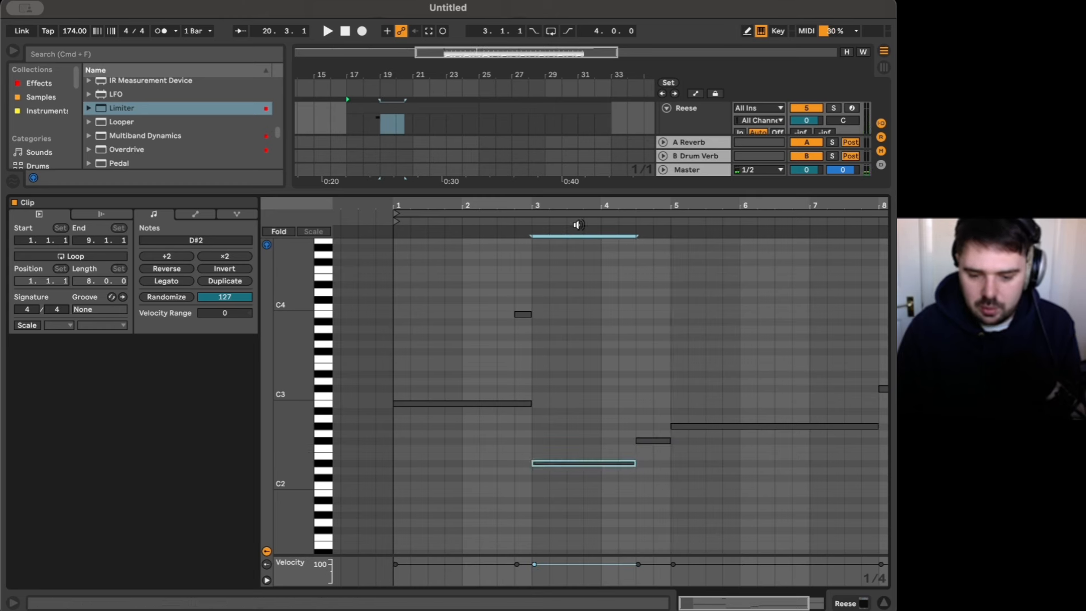
{"action": "left_click", "coordinate": [591, 222]}
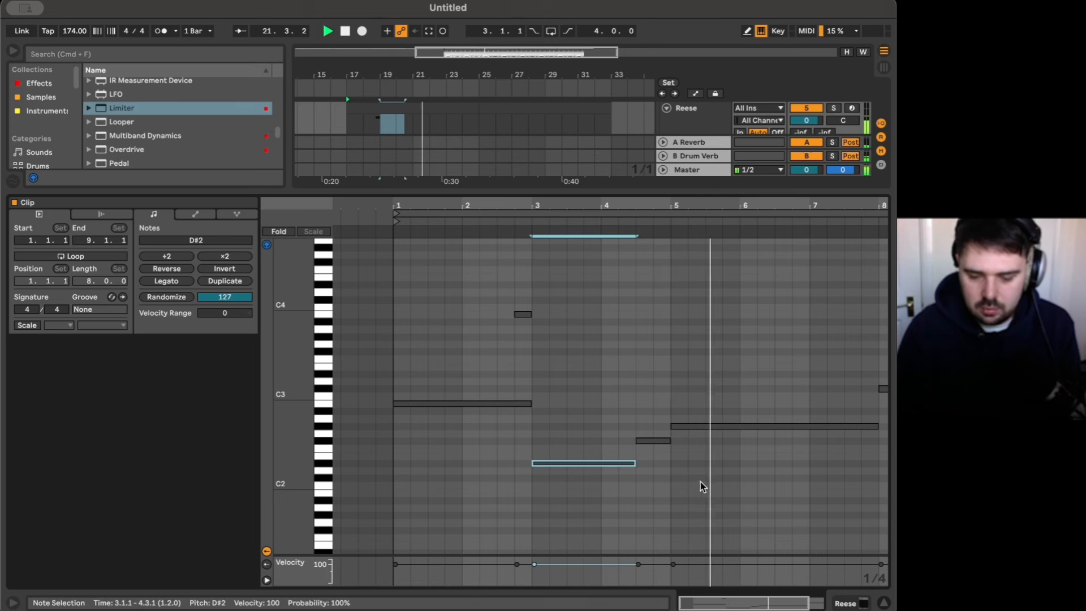
- Add a one-beat G#3 note on the last beat of bar 7 in the first Reese clip and play it
{"action": "scroll", "coordinate": [701, 482], "scroll_direction": "right", "scroll_amount": 3}
{"action": "key", "text": "space"}
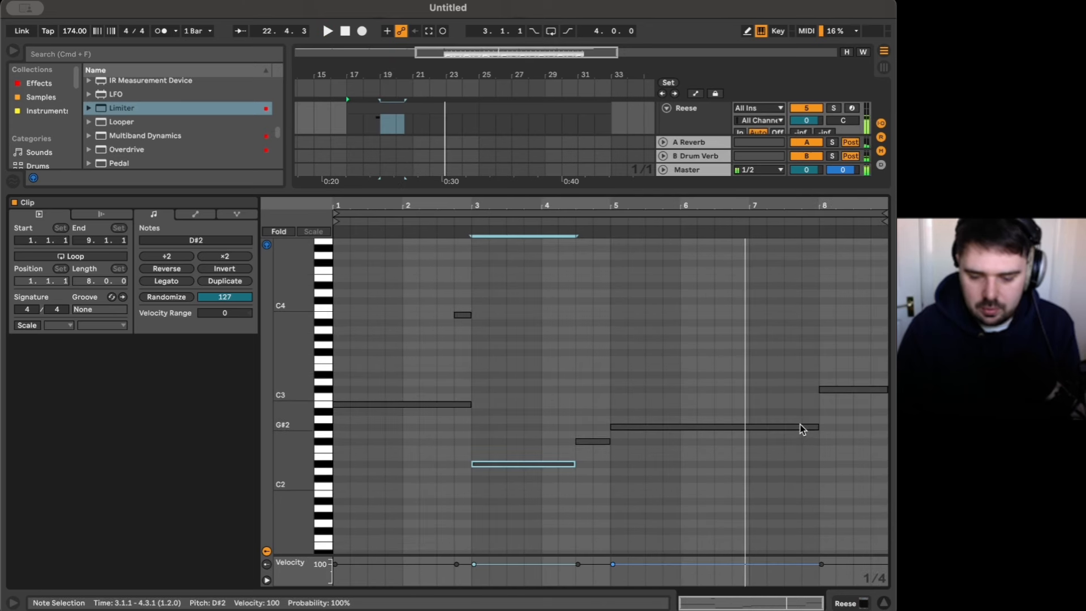
{"action": "key", "text": "b"}
{"action": "left_click", "coordinate": [809, 337]}
{"action": "key", "text": "shift+space"}
{"action": "key", "text": "b"}
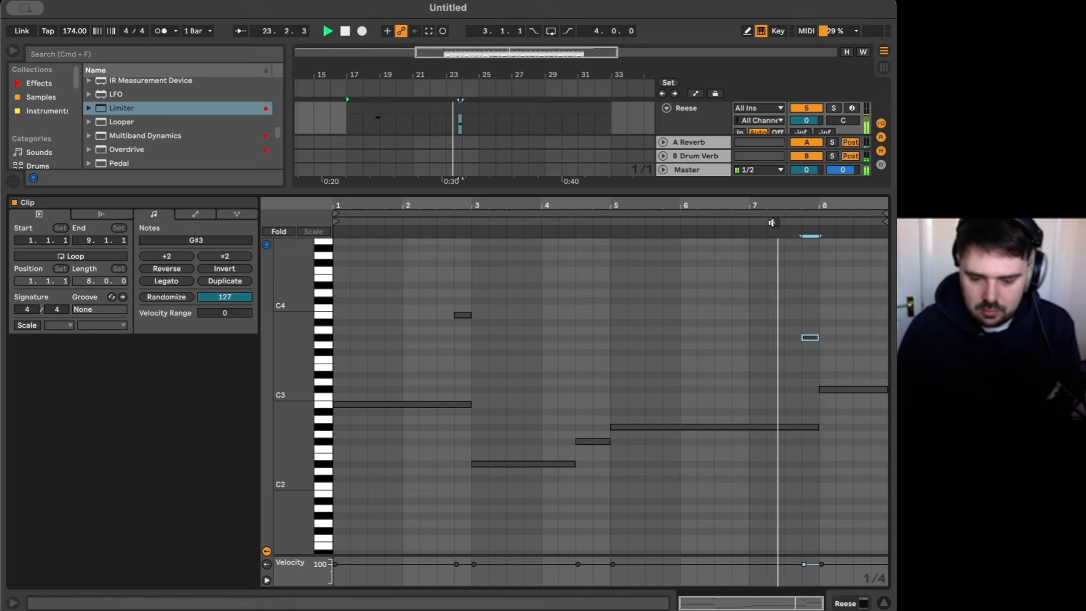
- Return to the Reese track's devices and duplicate the revised first clip over bars 25 to 33
{"action": "left_click", "coordinate": [852, 604]}
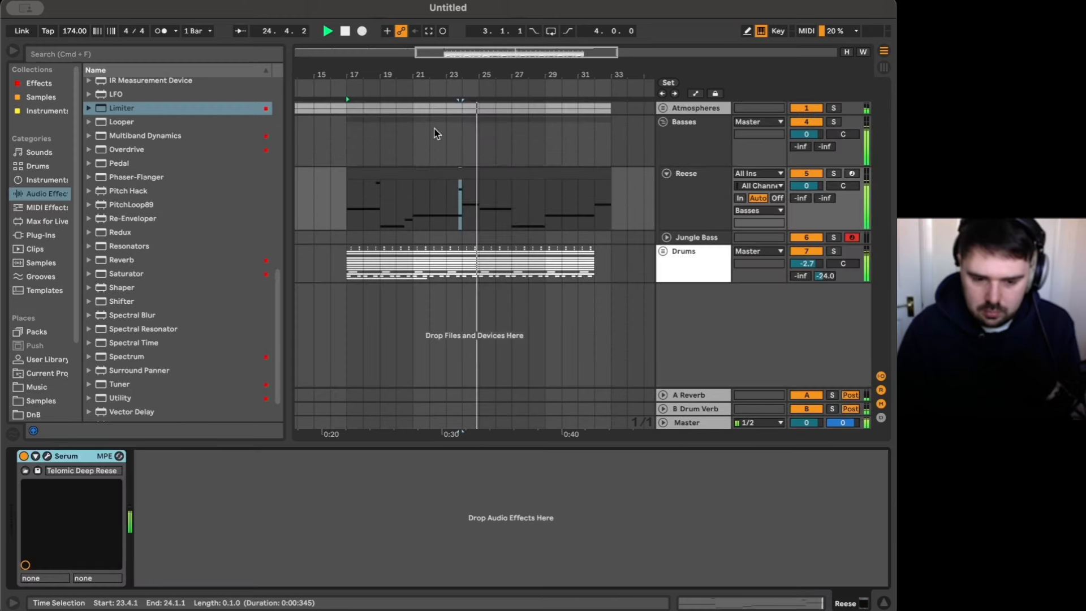
{"action": "key", "text": "space"}
{"action": "left_click", "coordinate": [454, 176]}
{"action": "key", "text": "super+d"}
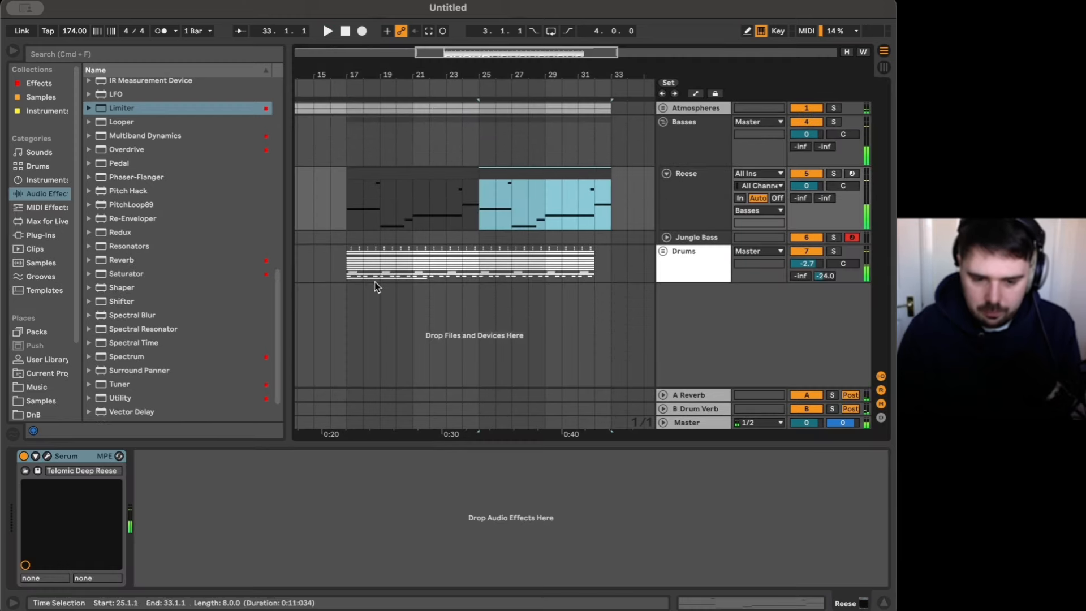
- Inspect the Reese track's Serum patch and play the arrangement from bar 17 into the second Reese clip
{"action": "left_click", "coordinate": [47, 456]}
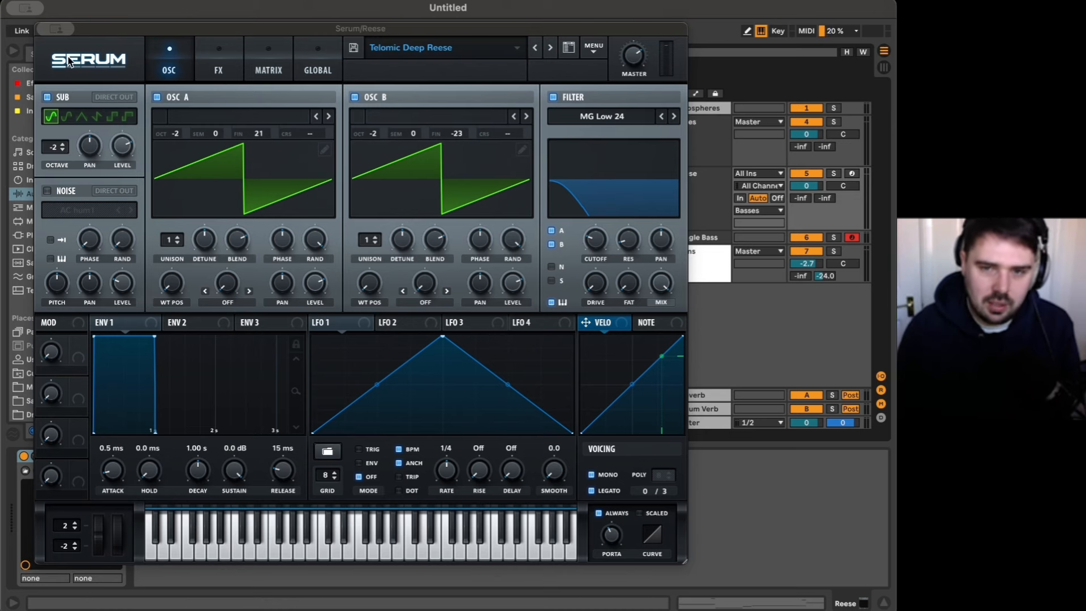
{"action": "key", "text": "super+alt+p"}
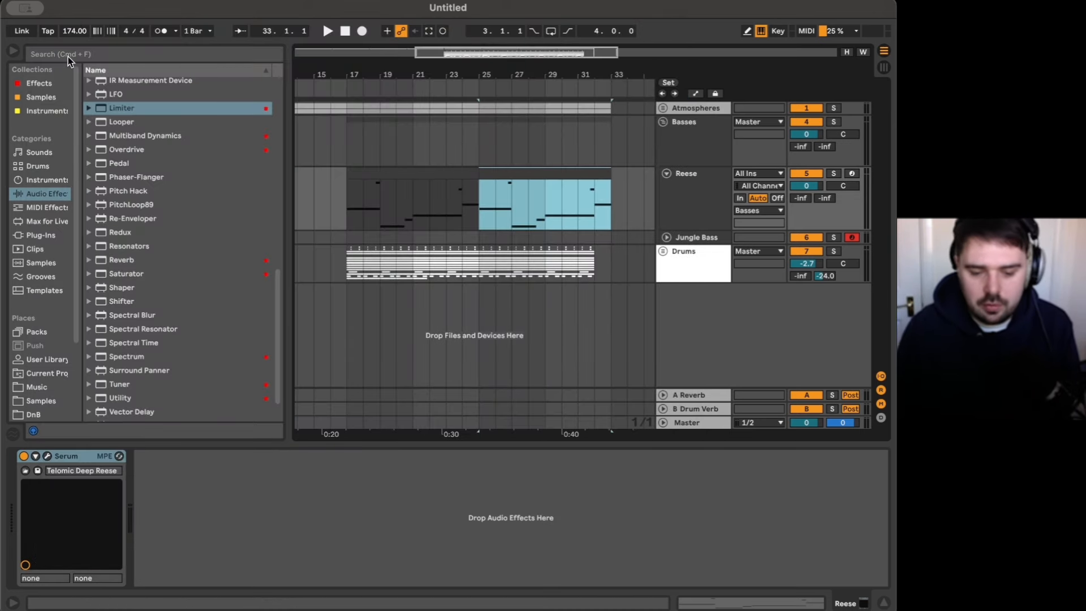
{"action": "left_click", "coordinate": [349, 209]}
{"action": "key", "text": "space"}
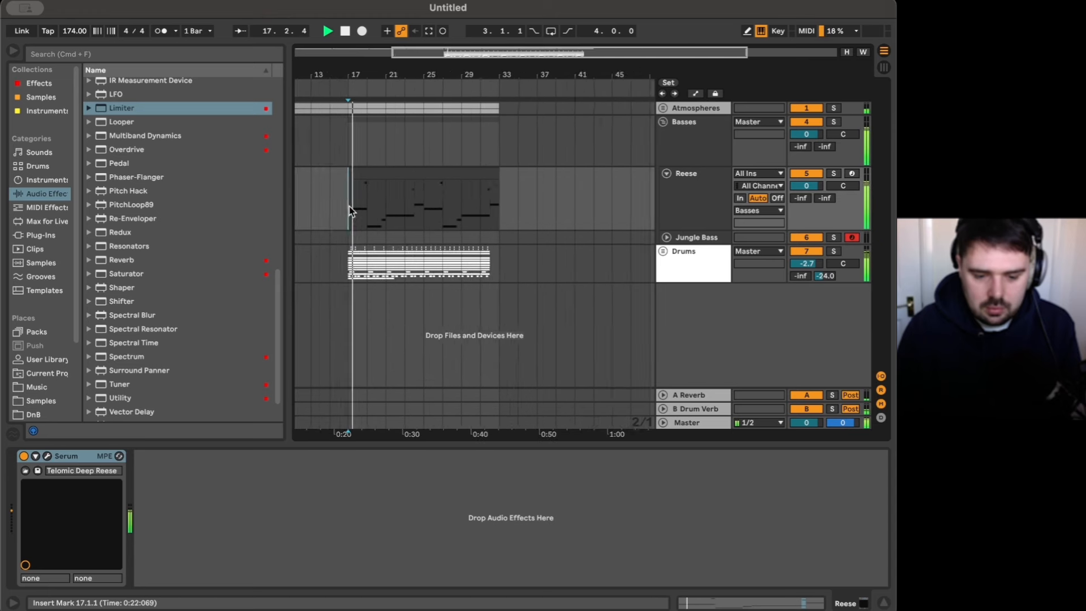
{"action": "scroll", "coordinate": [375, 209], "scroll_direction": "up", "scroll_amount": 3}
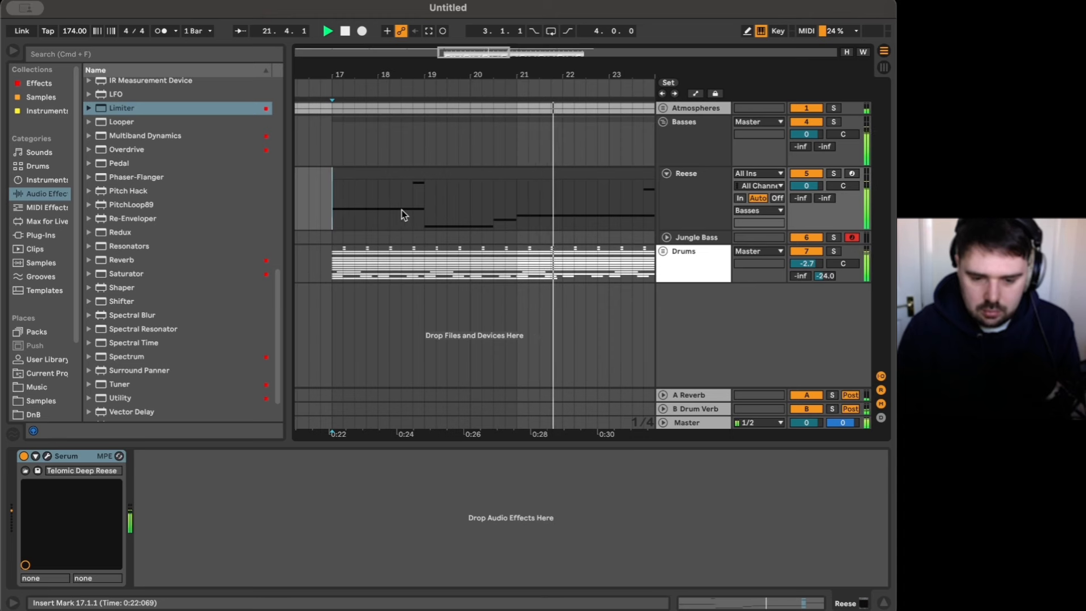
{"action": "scroll", "coordinate": [402, 209], "scroll_direction": "down", "scroll_amount": 2}
{"action": "left_click", "coordinate": [497, 176]}
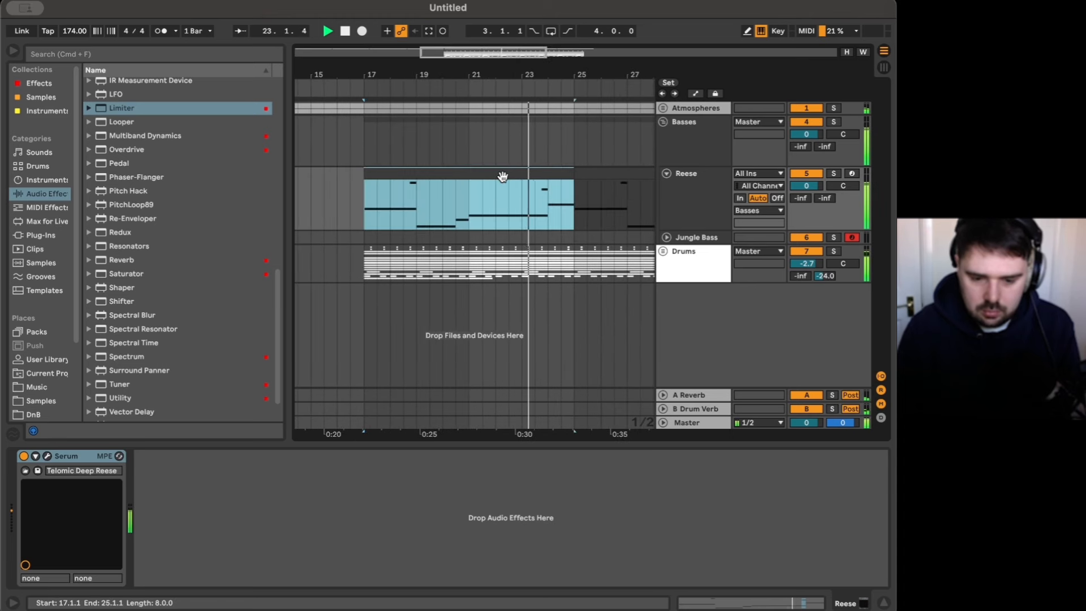
{"action": "scroll", "coordinate": [440, 191], "scroll_direction": "down", "scroll_amount": 1}
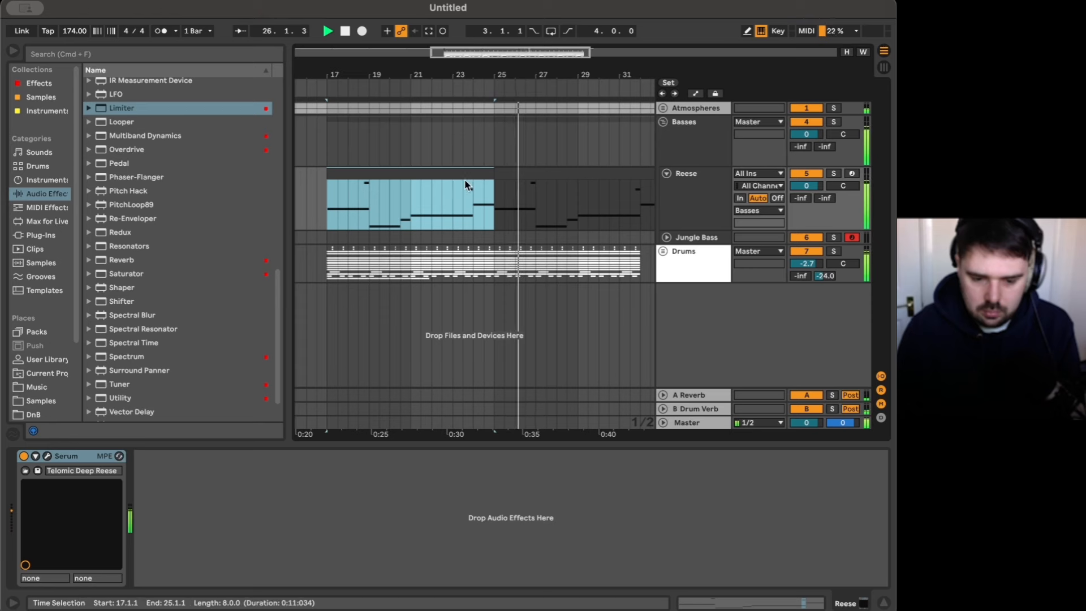
{"action": "scroll", "coordinate": [465, 185], "scroll_direction": "down", "scroll_amount": 1}
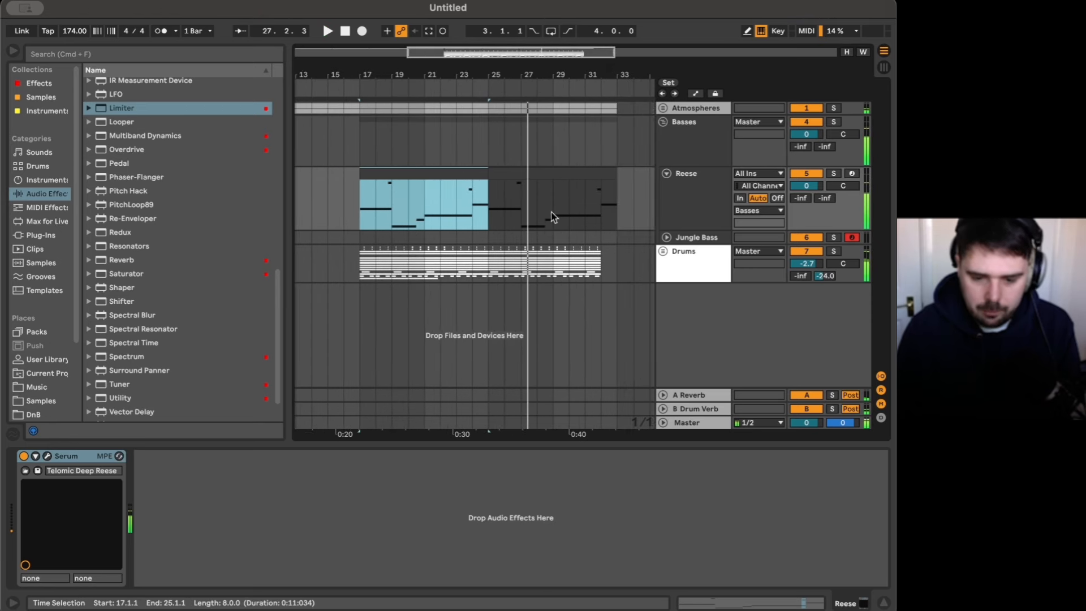
{"action": "scroll", "coordinate": [373, 212], "scroll_direction": "up", "scroll_amount": 2}
{"action": "key", "text": "space"}
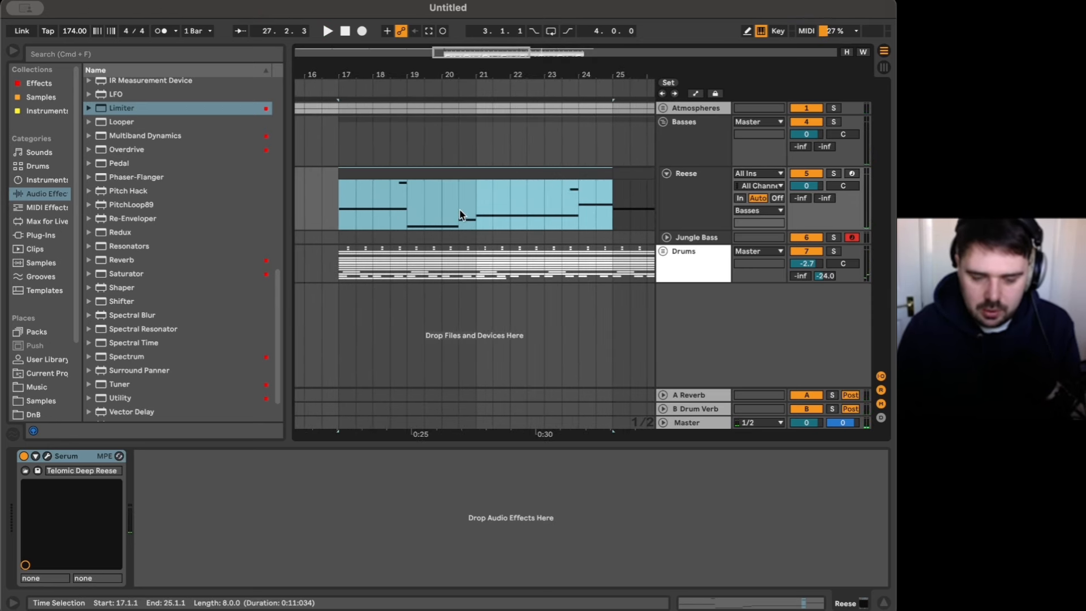
- Delete the one-beat section from 23.4 to 24.1 on the Reese track
{"action": "left_click", "coordinate": [459, 213]}
{"action": "left_click_drag", "start_coordinate": [459, 214], "coordinate": [469, 212]}
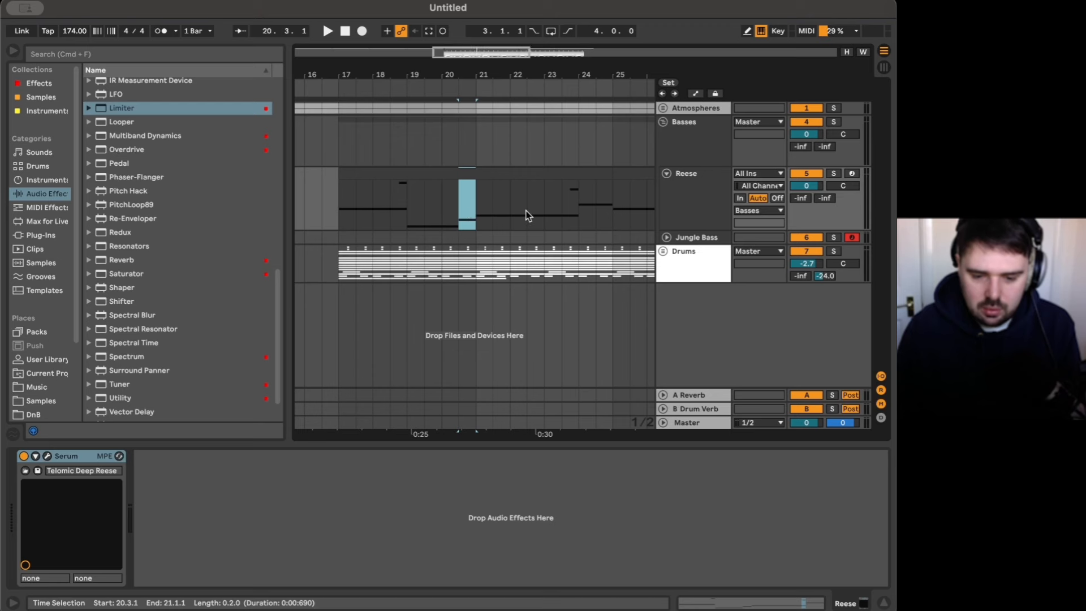
{"action": "scroll", "coordinate": [526, 210], "scroll_direction": "up", "scroll_amount": 3}
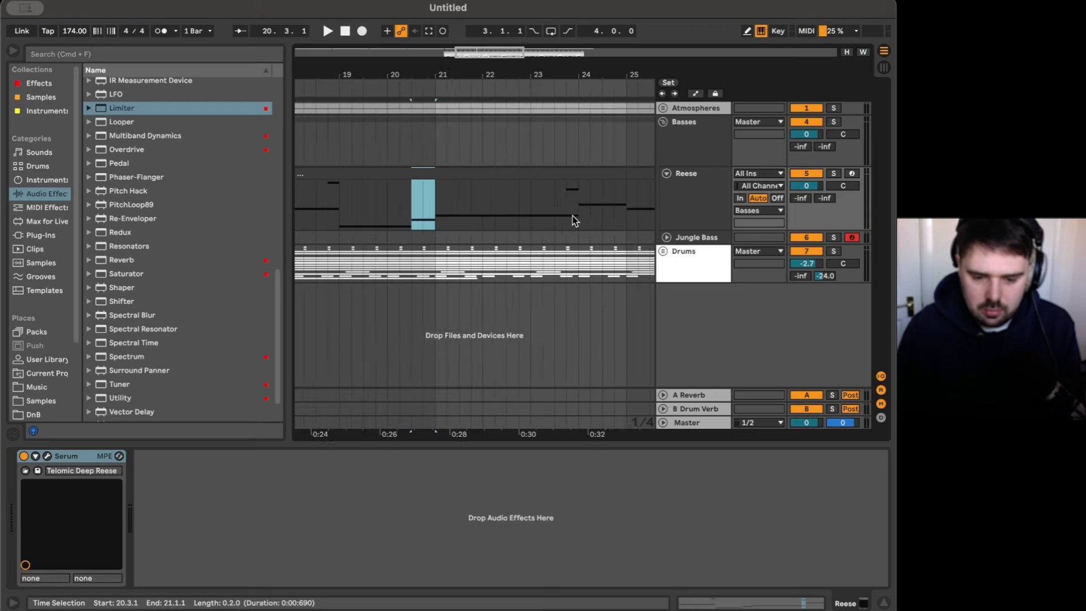
{"action": "mouse_move", "coordinate": [576, 214]}
{"action": "left_mouse_down"}
{"action": "mouse_move", "coordinate": [565, 218]}
{"action": "mouse_move", "coordinate": [575, 217]}
{"action": "left_mouse_up"}
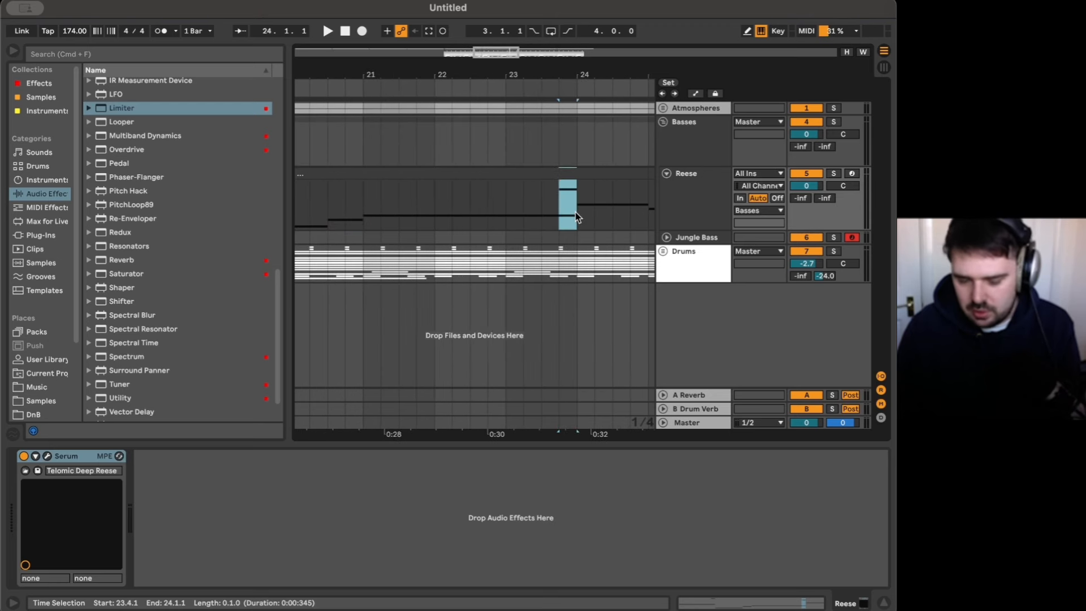
{"action": "key", "text": "Delete"}
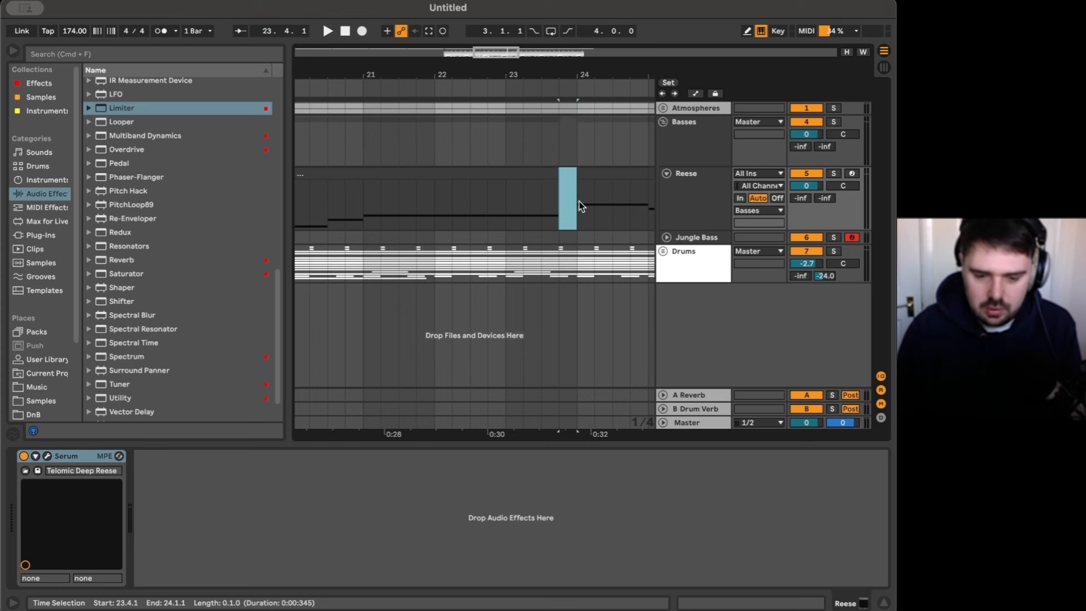
- Unfold the Jungle Bass track and solo it
{"action": "left_click", "coordinate": [667, 237]}
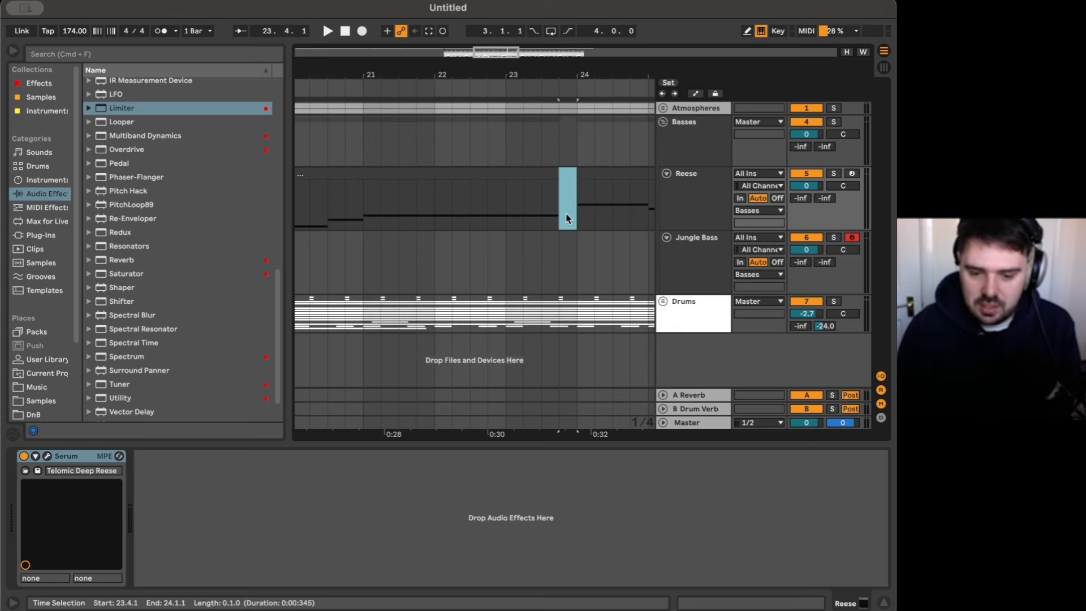
{"action": "left_click", "coordinate": [666, 255]}
{"action": "key", "text": "m"}
{"action": "key", "text": "s"}
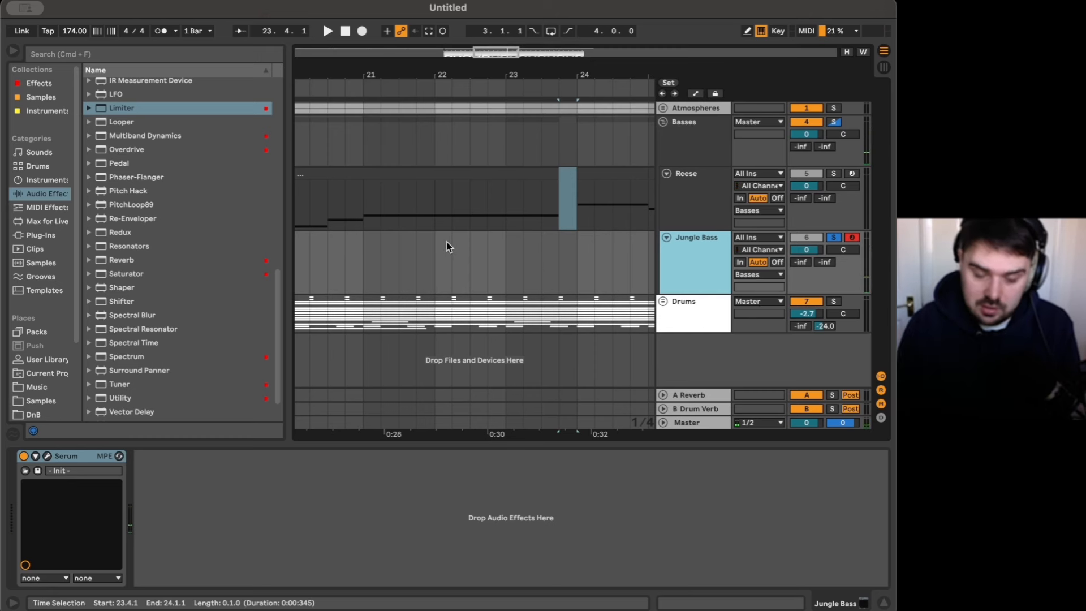
- Check the first Reese clip's notes and create a one-beat Jungle Bass MIDI clip from 23.4 to 24.1
{"action": "double_click", "coordinate": [411, 184]}
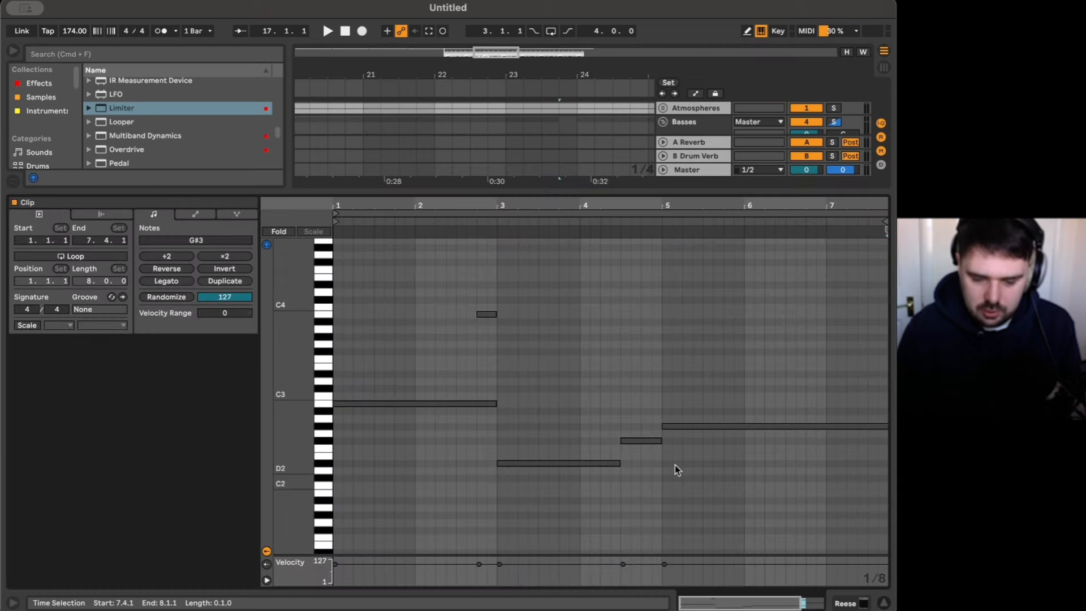
{"action": "scroll", "coordinate": [618, 412], "scroll_direction": "down", "scroll_amount": 2}
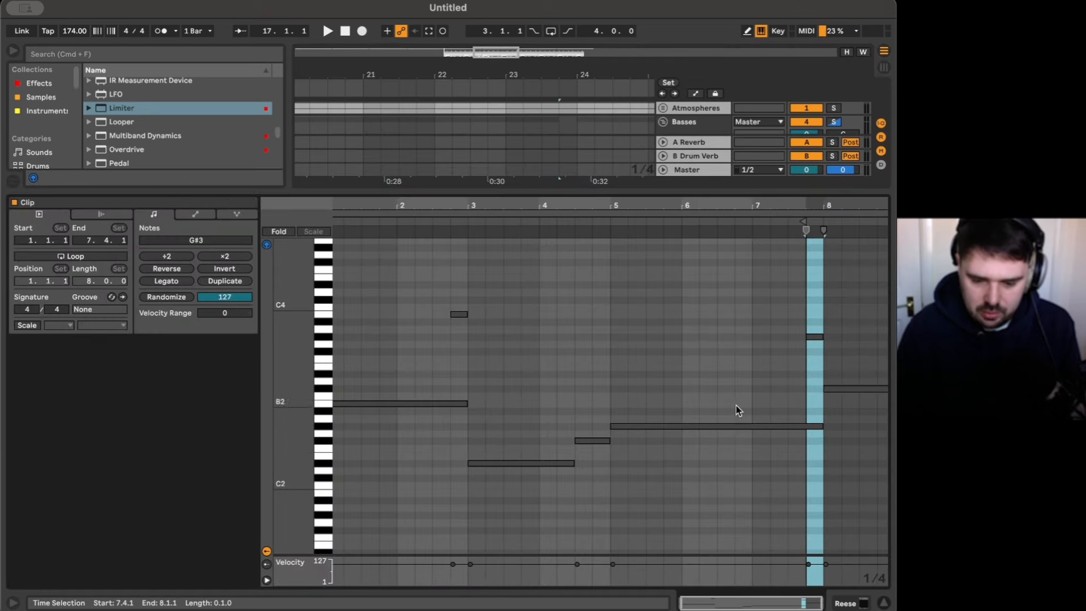
{"action": "left_click", "coordinate": [864, 602]}
{"action": "double_click", "coordinate": [569, 266]}
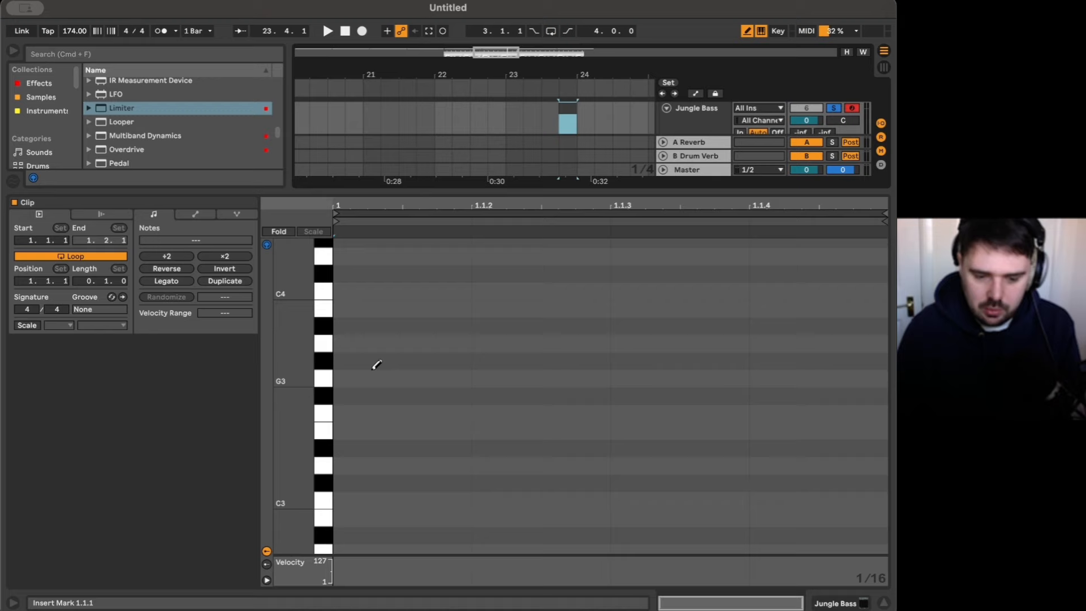
- Fill the Jungle Bass clip with a one-beat G#3 note, lower it an octave to G#2, and play it
{"action": "left_click", "coordinate": [377, 365]}
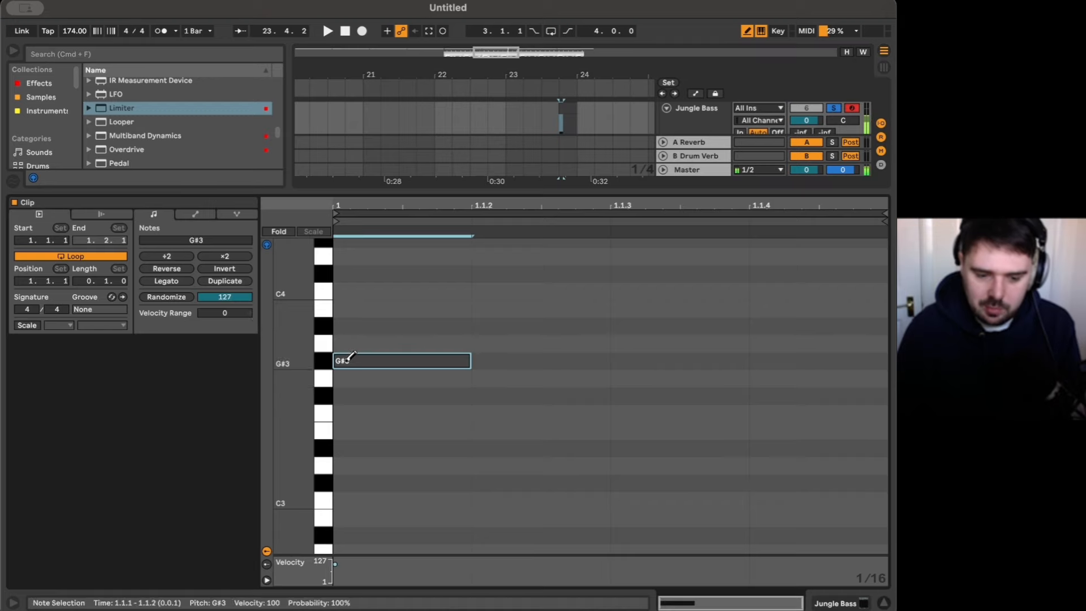
{"action": "left_click", "coordinate": [162, 281]}
{"action": "key", "text": "shift+Down"}
{"action": "key", "text": "space"}
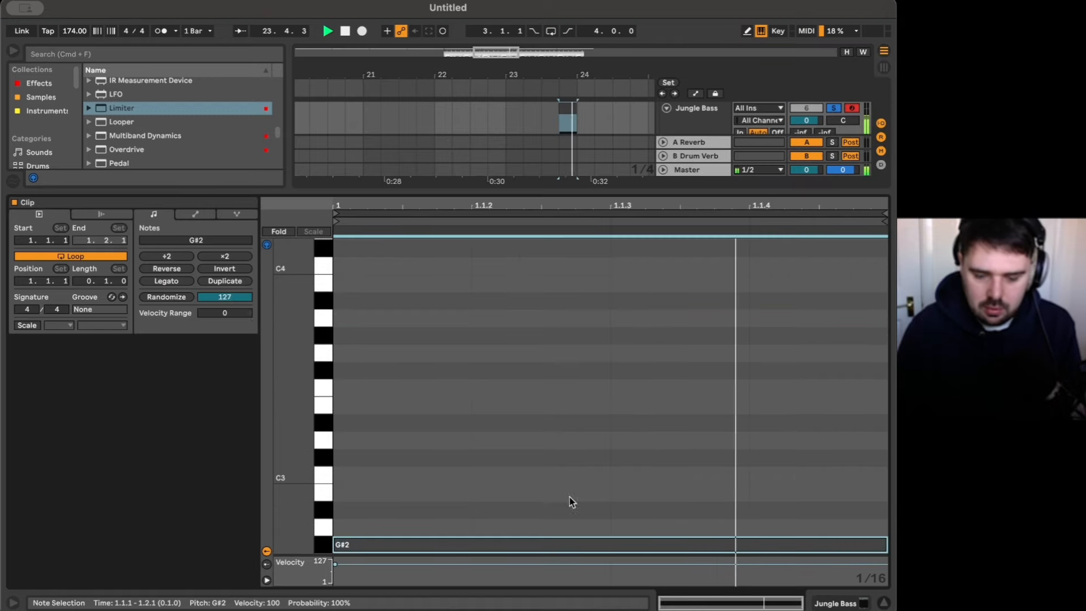
{"action": "key", "text": "space"}
- Play the arrangement from 20.4, turn off the Jungle Bass solo, and show the Reese track's devices
{"action": "left_click", "coordinate": [835, 601]}
{"action": "scroll", "coordinate": [520, 193], "scroll_direction": "down", "scroll_amount": 3}
{"action": "left_click", "coordinate": [423, 255]}
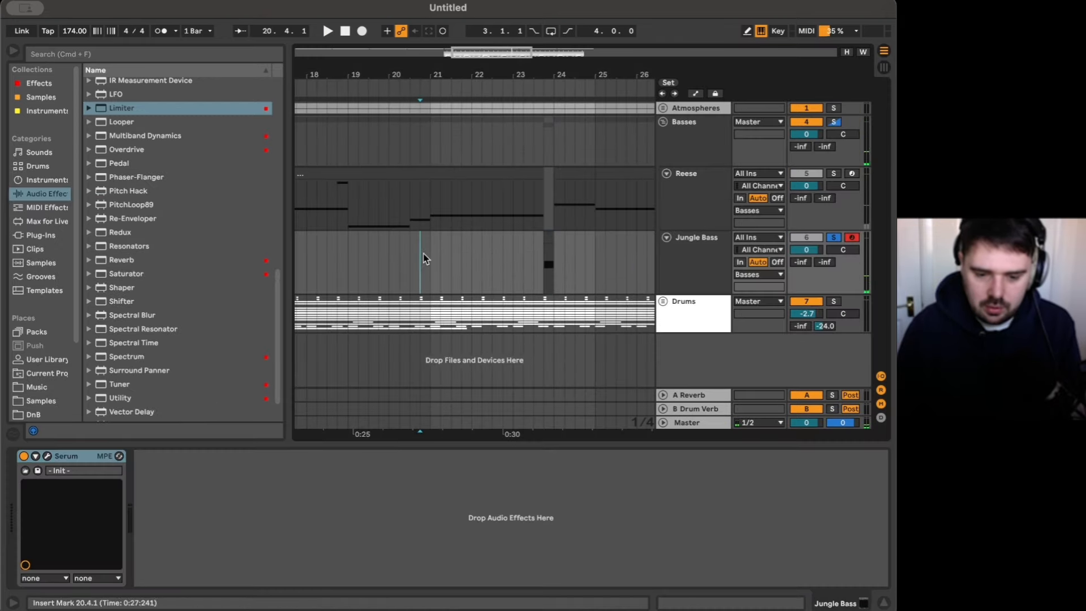
{"action": "key", "text": "space"}
{"action": "left_click", "coordinate": [702, 198]}
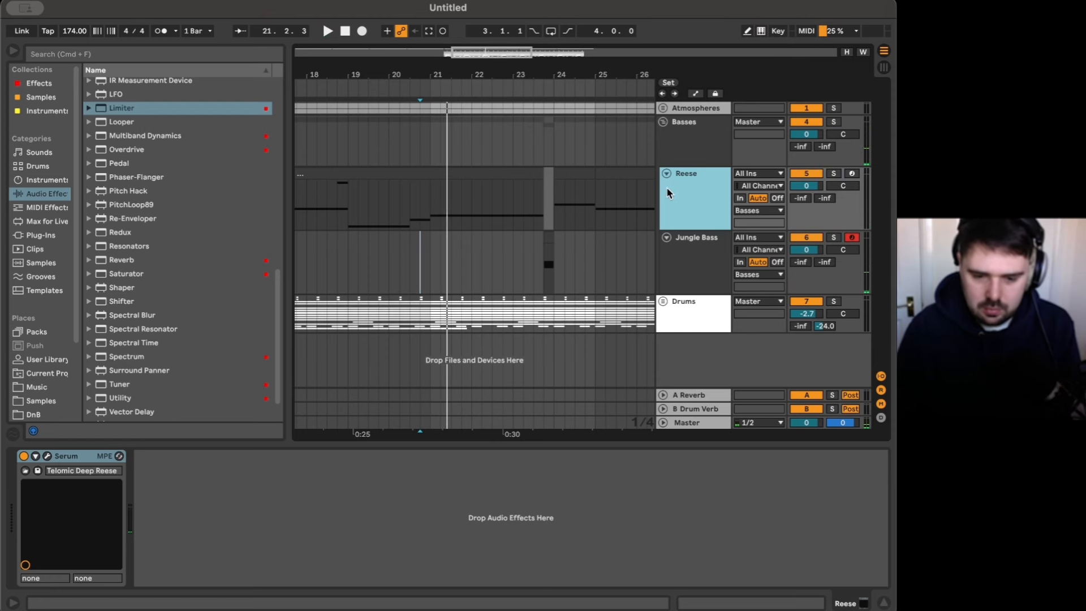
- Play the full mix from bar 21 to bar 25 to hear the Jungle Bass note in the Reese gap
{"action": "scroll", "coordinate": [446, 197], "scroll_direction": "down", "scroll_amount": 2}
{"action": "scroll", "coordinate": [447, 201], "scroll_direction": "down", "scroll_amount": 2}
{"action": "left_click", "coordinate": [441, 214]}
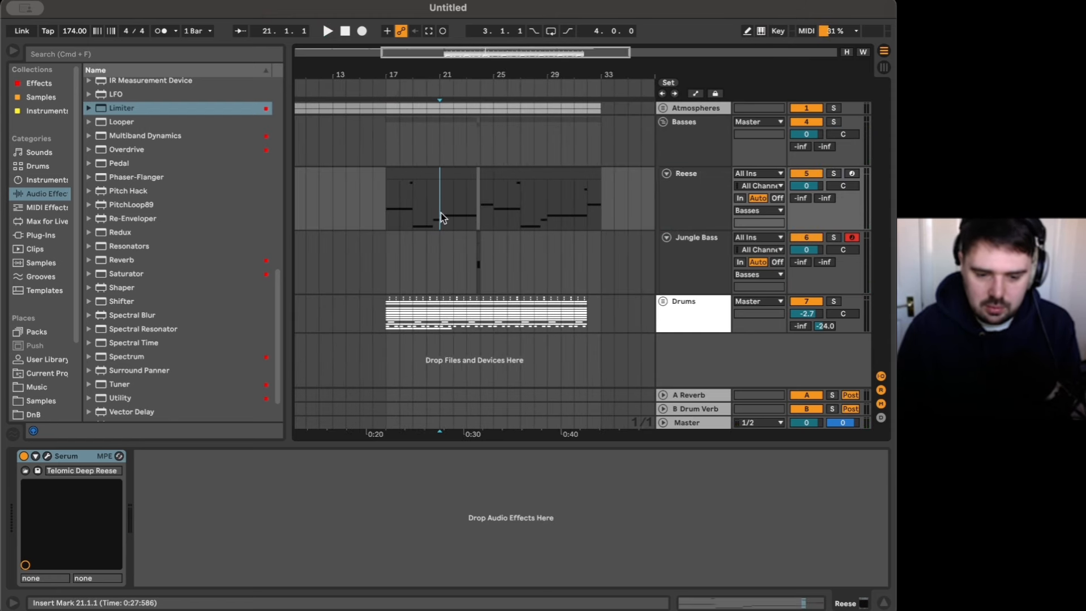
{"action": "key", "text": "space"}
{"action": "scroll", "coordinate": [466, 213], "scroll_direction": "down", "scroll_amount": 1}
{"action": "scroll", "coordinate": [481, 253], "scroll_direction": "up", "scroll_amount": 3}
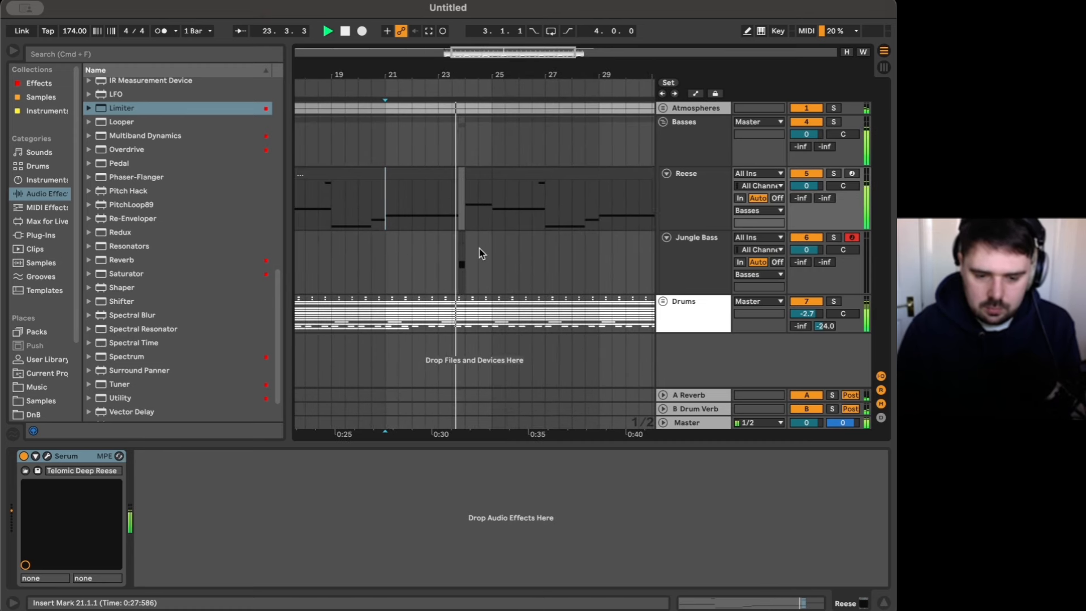
{"action": "scroll", "coordinate": [480, 253], "scroll_direction": "down", "scroll_amount": 2}
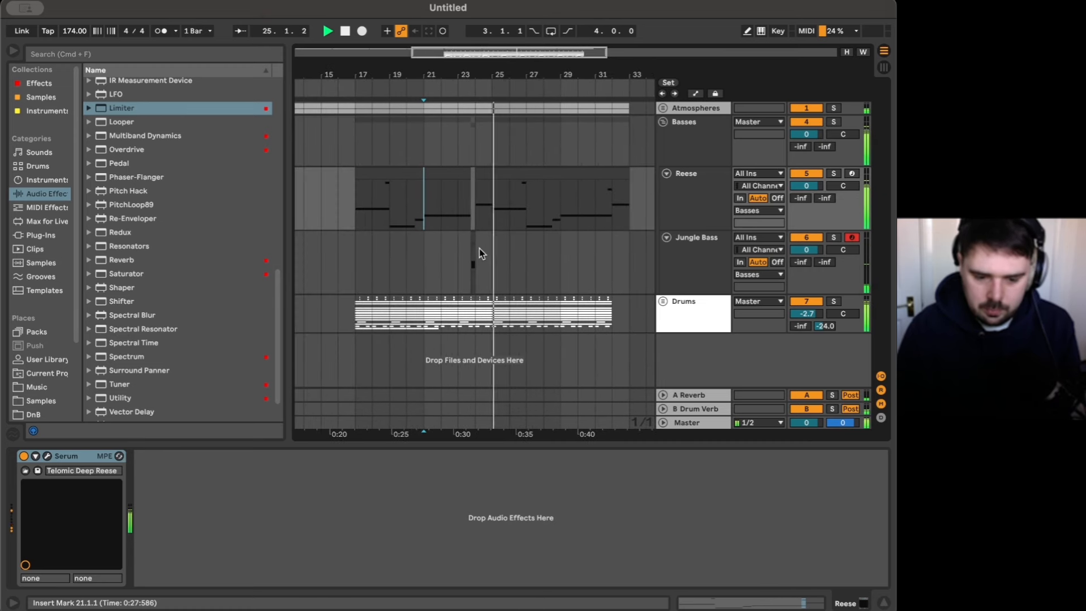
{"action": "key", "text": "space"}
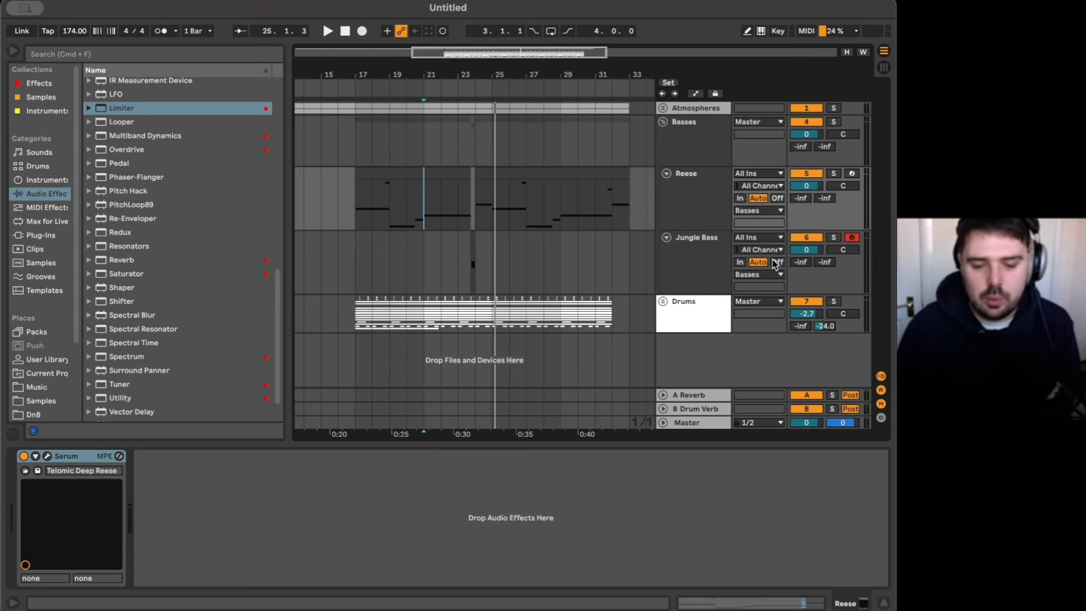
- Move the Jungle Bass clip to 22.4 and fill bar 23 of the Reese track with a copy of the preceding bar
{"action": "scroll", "coordinate": [408, 232], "scroll_direction": "up", "scroll_amount": 5}
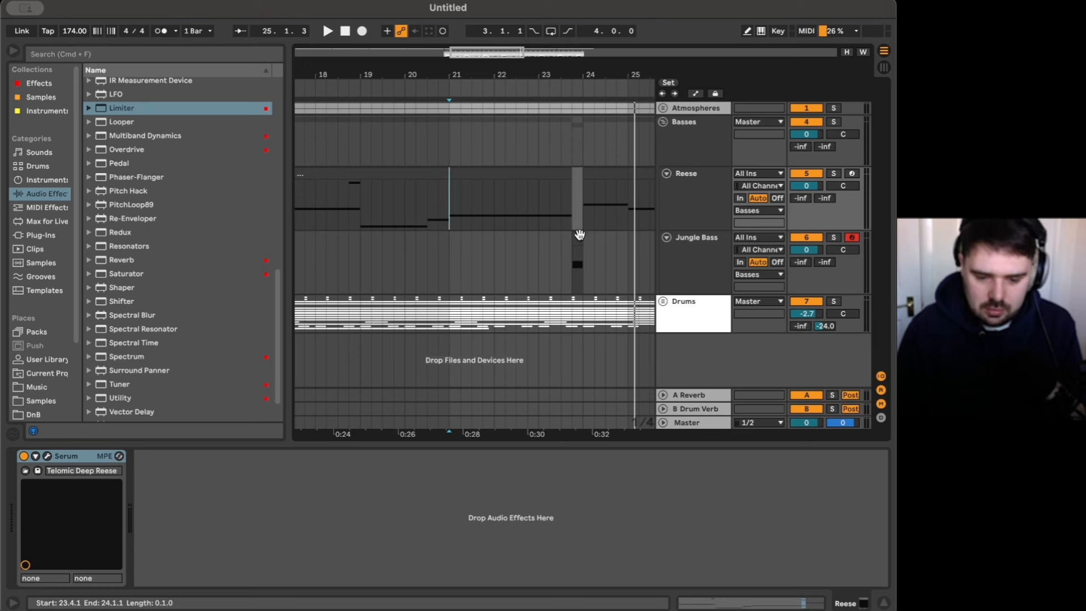
{"action": "left_click", "coordinate": [540, 240]}
{"action": "left_click_drag", "start_coordinate": [540, 240], "coordinate": [529, 244]}
{"action": "left_click_drag", "start_coordinate": [449, 199], "coordinate": [545, 214]}
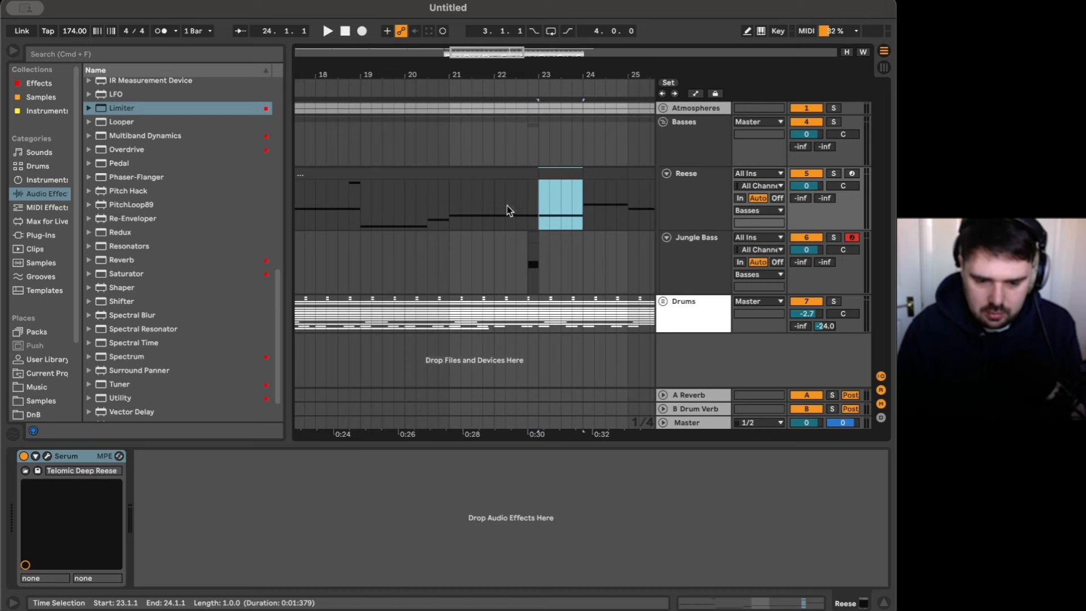
- Shorten the Reese clip before bar 23 to end at 22.4, and play the full mix from 20.3 towards bar 25
{"action": "left_click_drag", "start_coordinate": [533, 170], "coordinate": [526, 169]}
{"action": "left_click", "coordinate": [427, 200]}
{"action": "key", "text": "space"}
{"action": "scroll", "coordinate": [443, 203], "scroll_direction": "down", "scroll_amount": 5}
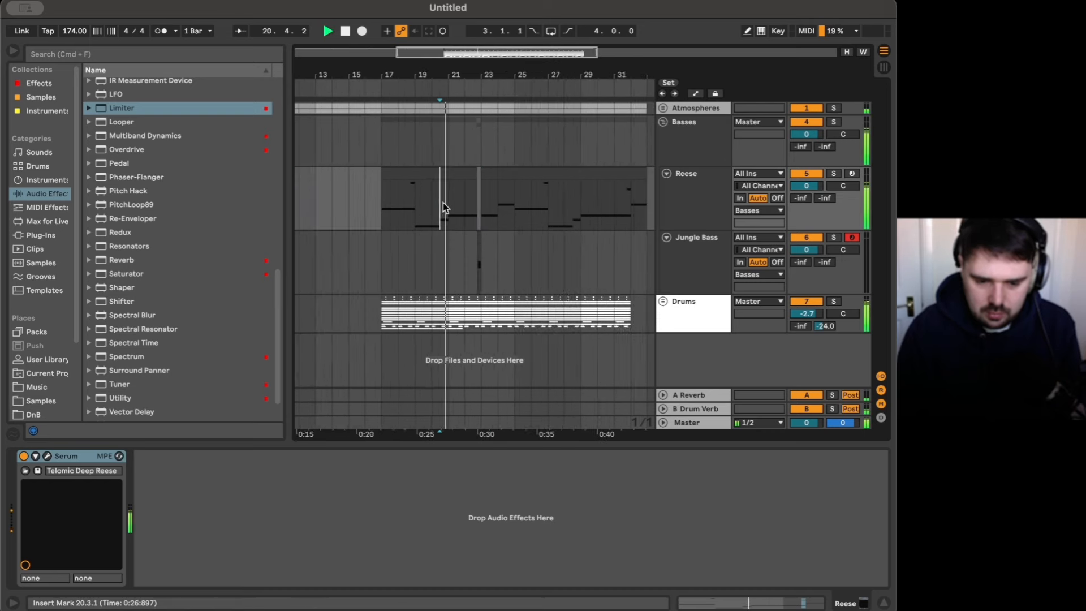
{"action": "scroll", "coordinate": [446, 207], "scroll_direction": "up", "scroll_amount": 3}
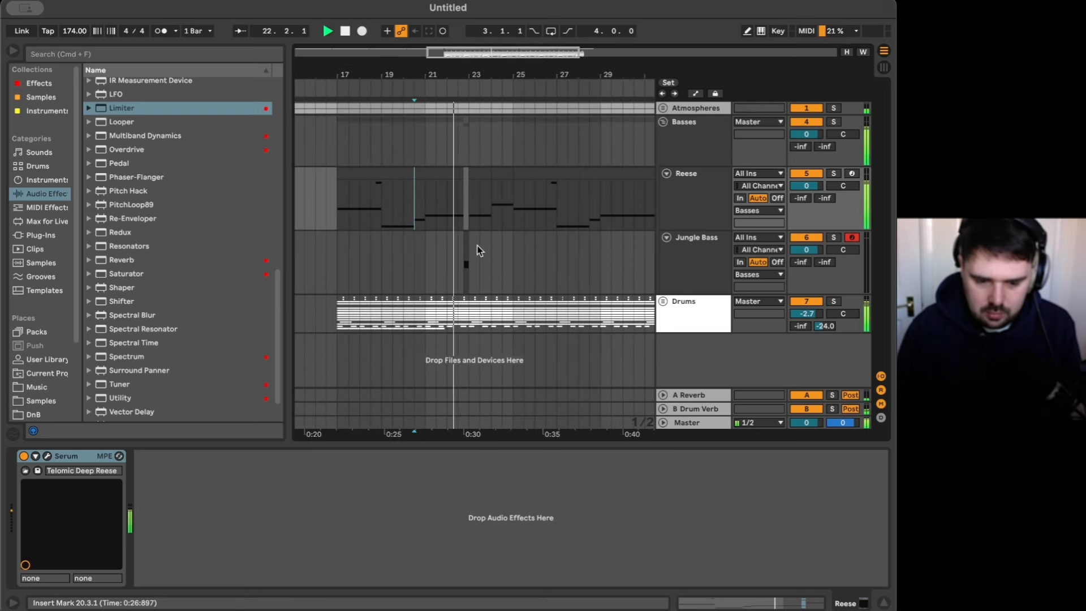
{"action": "scroll", "coordinate": [477, 250], "scroll_direction": "down", "scroll_amount": 2}
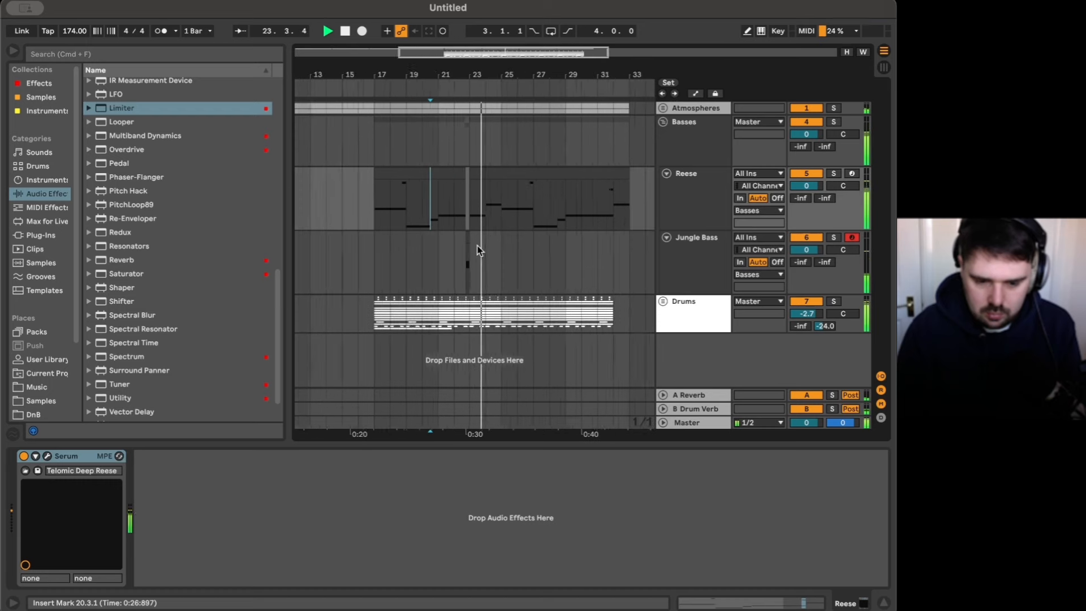
{"action": "scroll", "coordinate": [477, 250], "scroll_direction": "up", "scroll_amount": 1}
{"action": "scroll", "coordinate": [476, 247], "scroll_direction": "up", "scroll_amount": 4}
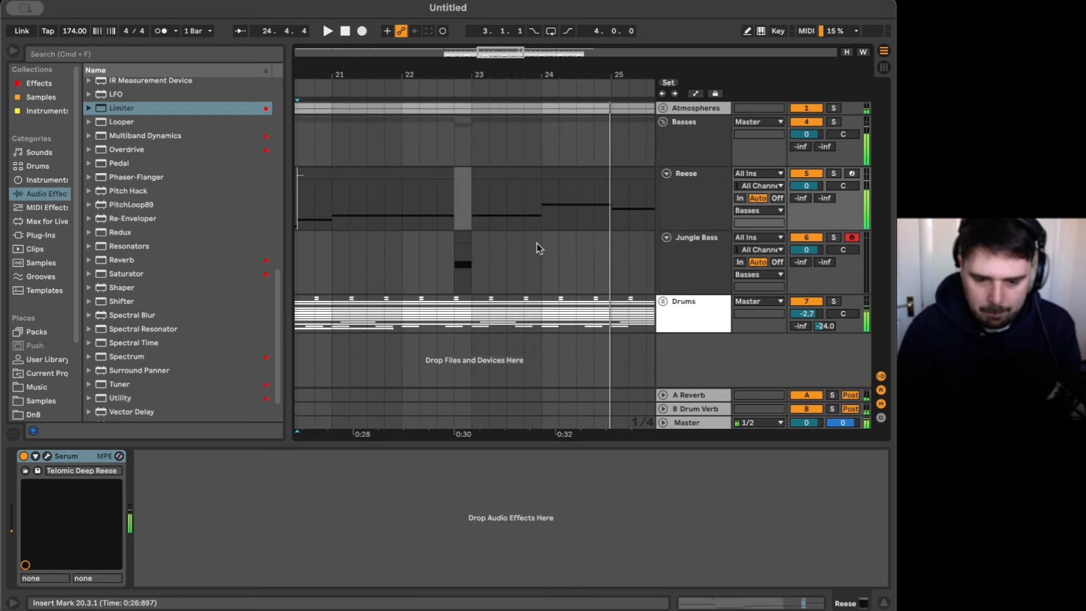
{"action": "scroll", "coordinate": [543, 243], "scroll_direction": "down", "scroll_amount": 4}
{"action": "scroll", "coordinate": [548, 243], "scroll_direction": "up", "scroll_amount": 1}
{"action": "scroll", "coordinate": [428, 249], "scroll_direction": "up", "scroll_amount": 2}
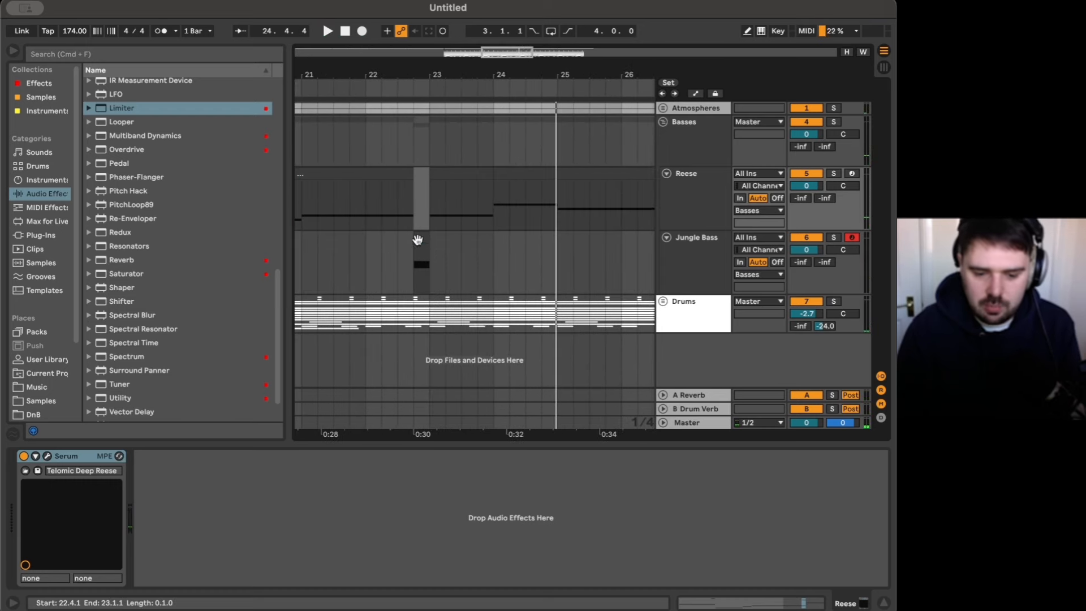
- Trim the Reese clip's end back to 22.1 and consolidate the Jungle Bass region from 22.3 to 23.1 into one clip
{"action": "left_click", "coordinate": [418, 240]}
{"action": "scroll", "coordinate": [419, 242], "scroll_direction": "left", "scroll_amount": 2}
{"action": "left_click", "coordinate": [471, 174]}
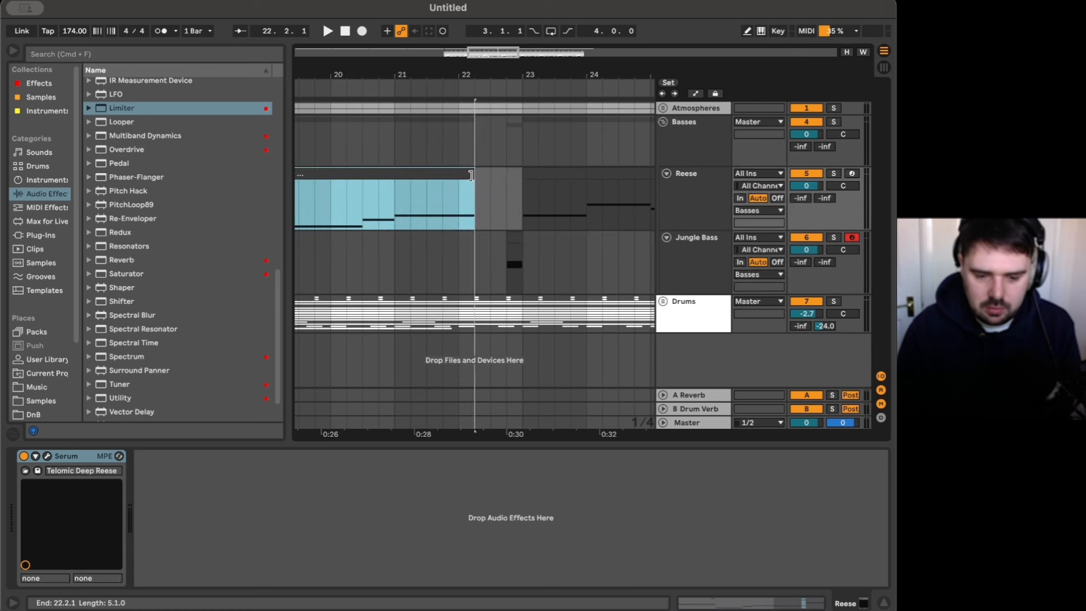
{"action": "left_click_drag", "start_coordinate": [519, 251], "coordinate": [460, 255]}
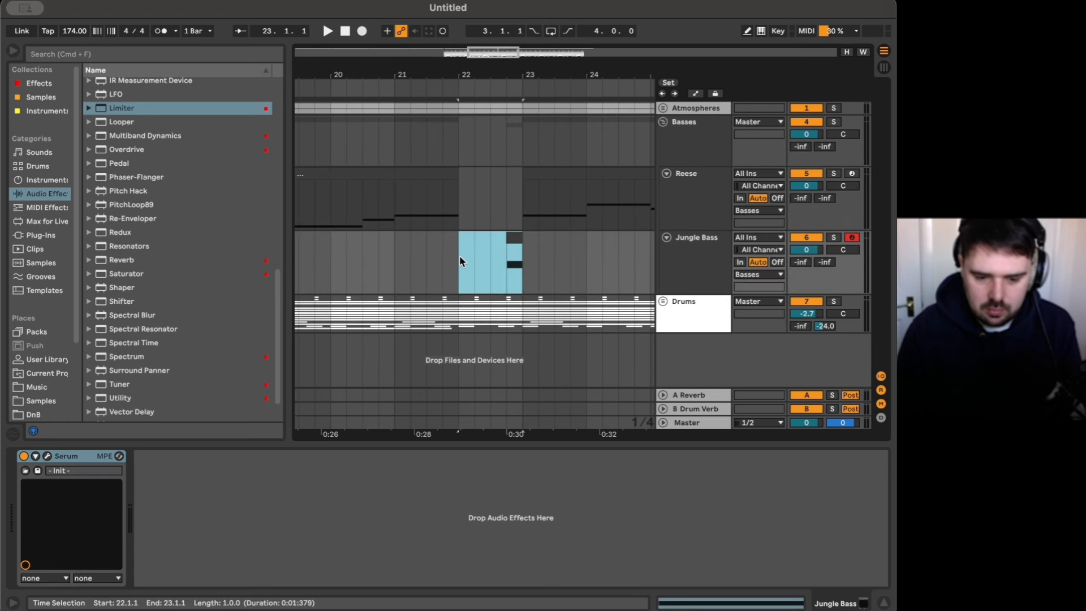
{"action": "left_click", "coordinate": [491, 260]}
{"action": "left_click", "coordinate": [521, 265], "text": "shift"}
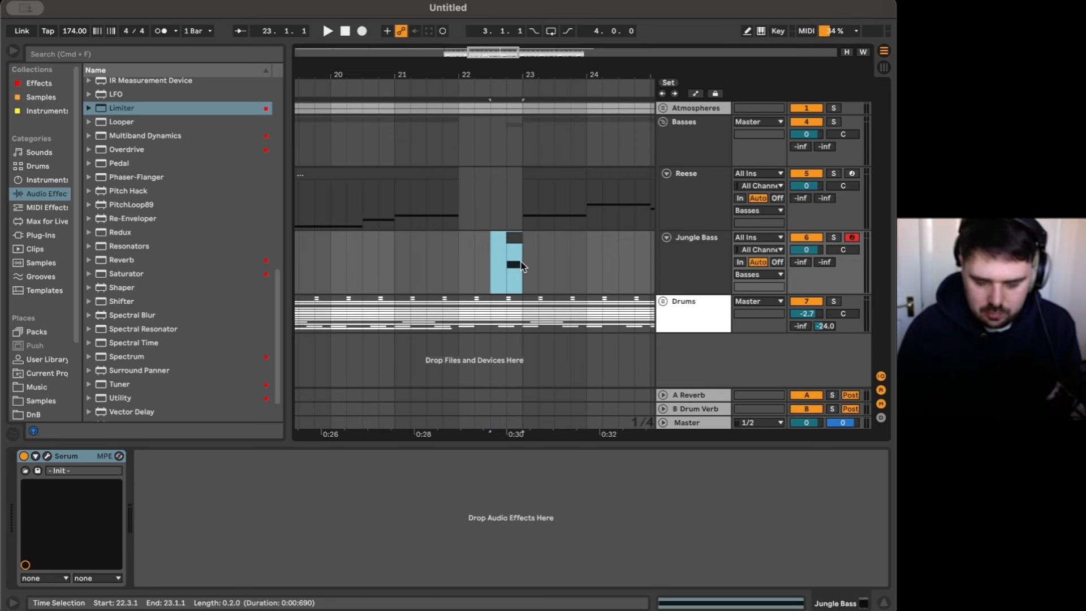
{"action": "key", "text": "super+j"}
- Add a one-beat G#3 note at 1.3 in the Jungle Bass clip and lower both notes by an octave
{"action": "double_click", "coordinate": [505, 233]}
{"action": "left_click_drag", "start_coordinate": [647, 377], "coordinate": [390, 398]}
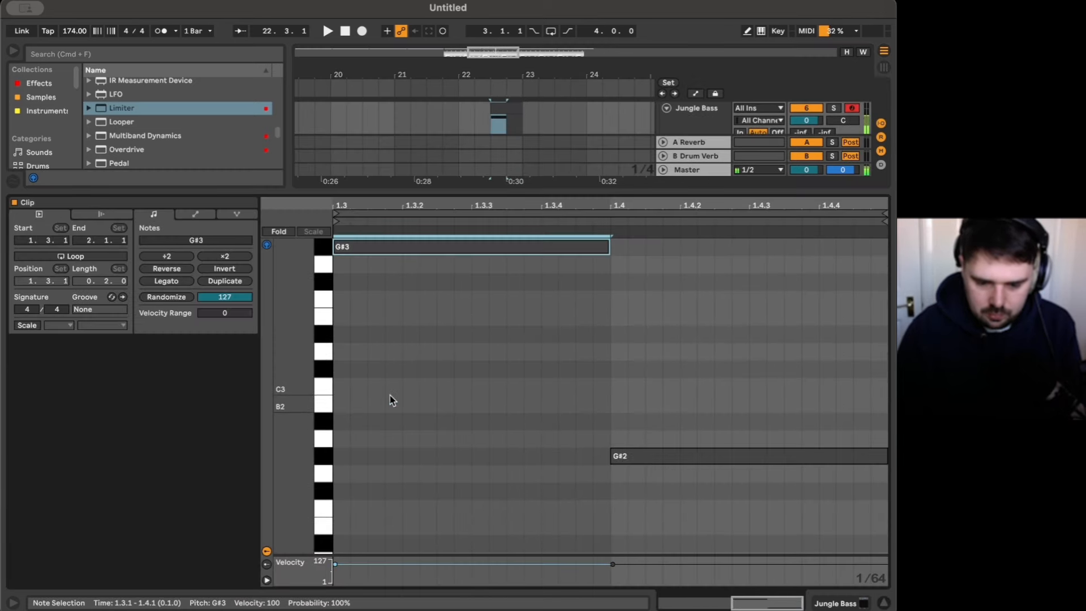
{"action": "key", "text": "space"}
{"action": "key", "text": "super+a"}
{"action": "key", "text": "shift+Down"}
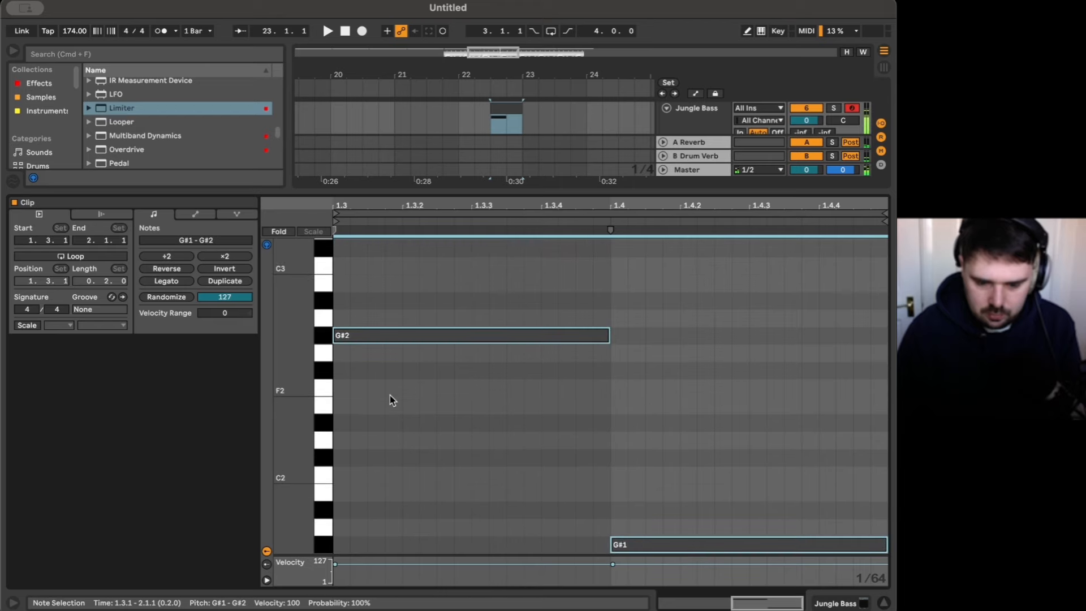
- Play the two Jungle Bass notes in the full mix, with the track's devices shown
{"action": "key", "text": "space"}
{"action": "left_click", "coordinate": [835, 602]}
{"action": "key", "text": "minus"}
{"action": "key", "text": "space"}
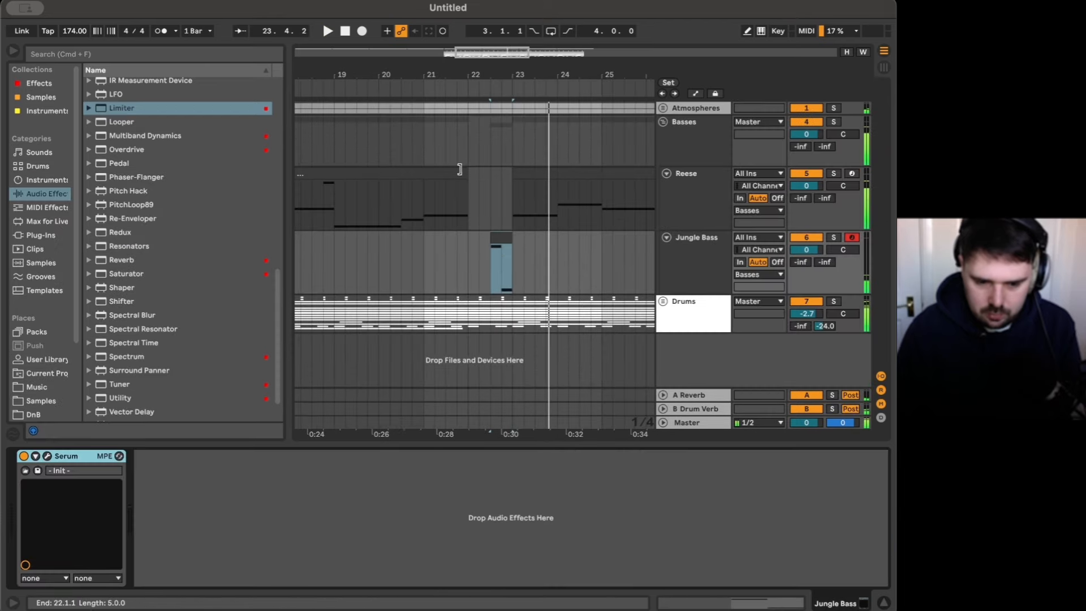
- Extend the Reese clip's end to 22.3 and play the full mix from 20.2 to bar 25
{"action": "left_click", "coordinate": [460, 169]}
{"action": "left_click", "coordinate": [396, 210]}
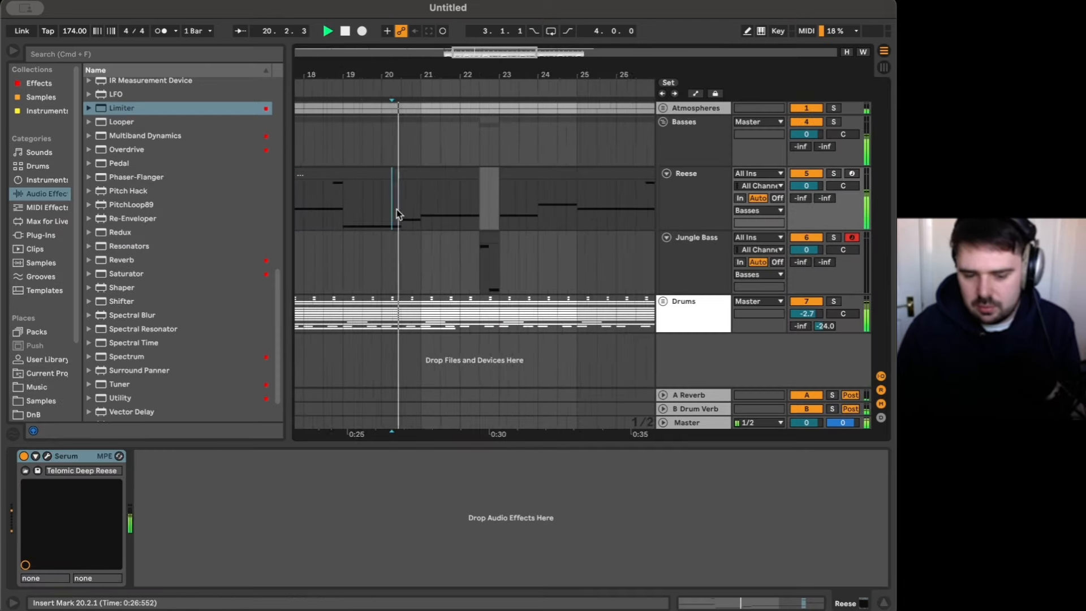
{"action": "key", "text": "minus"}
{"action": "key", "text": "space"}
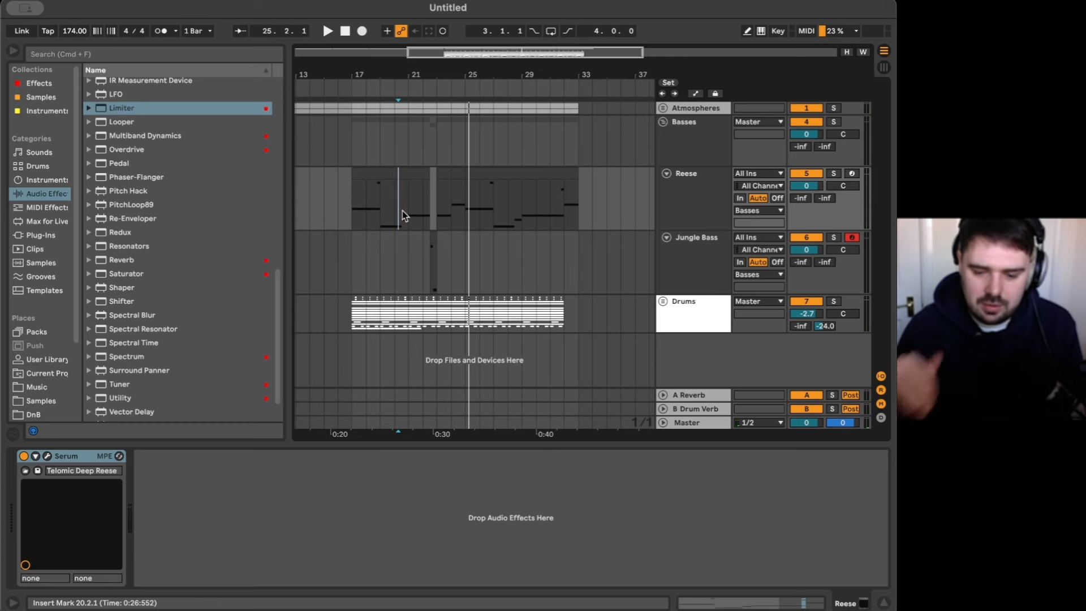
{"action": "left_click", "coordinate": [429, 271]}
{"action": "scroll", "coordinate": [428, 272], "scroll_direction": "right", "scroll_amount": 5}
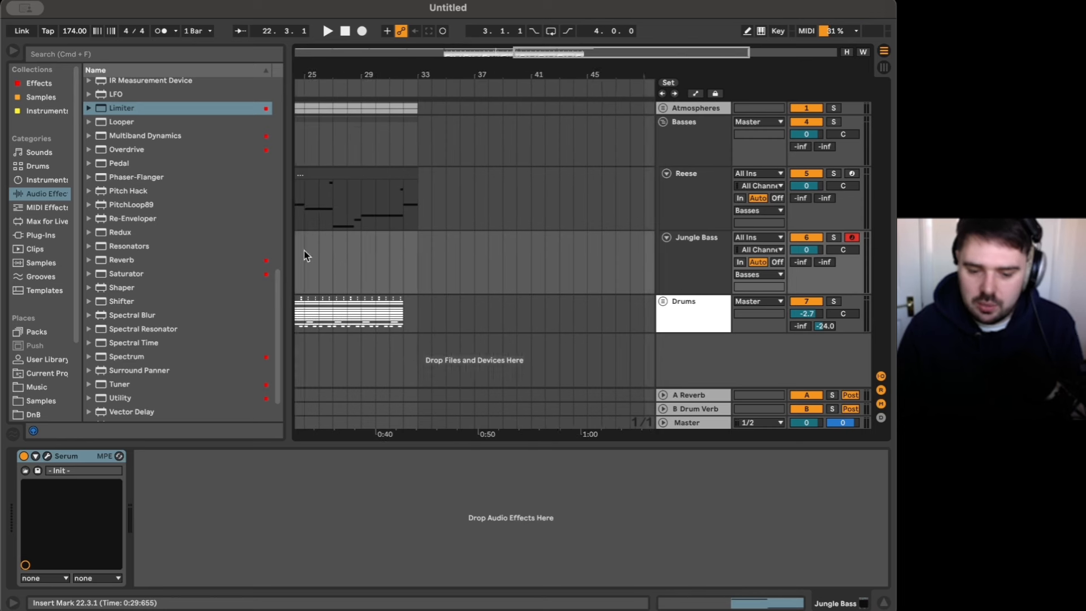
{"action": "scroll", "coordinate": [317, 253], "scroll_direction": "left", "scroll_amount": 5}
{"action": "scroll", "coordinate": [324, 252], "scroll_direction": "right", "scroll_amount": 1}
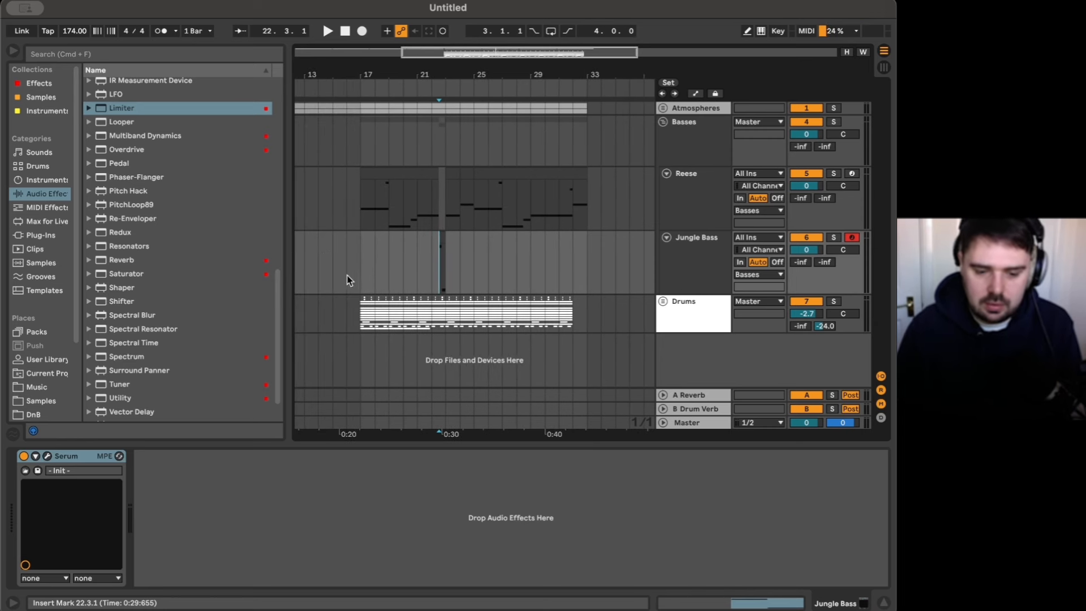
- Collapse the Reese and Jungle Bass tracks and place the insert marker at bar 17 on the Reese track
{"action": "left_click", "coordinate": [666, 238], "text": "alt"}
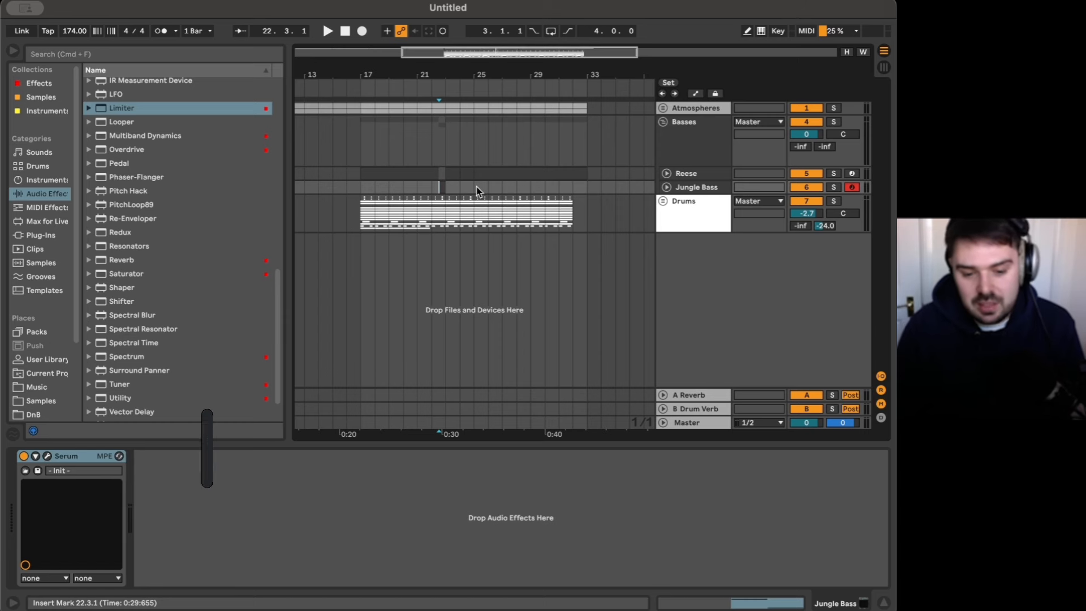
{"action": "left_click_drag", "start_coordinate": [476, 187], "coordinate": [364, 177]}
{"action": "left_click", "coordinate": [358, 175]}
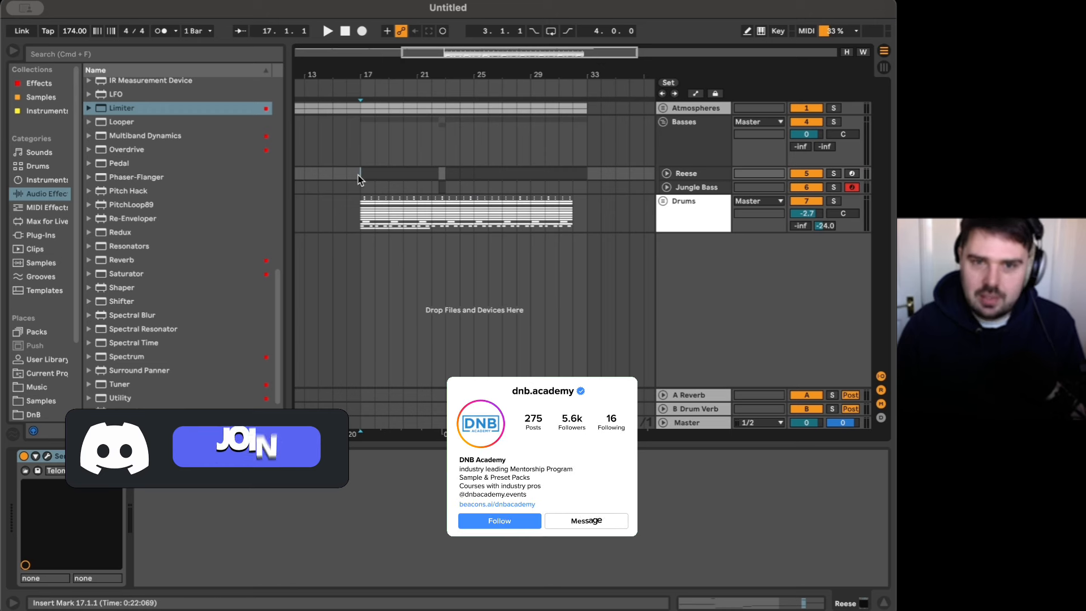